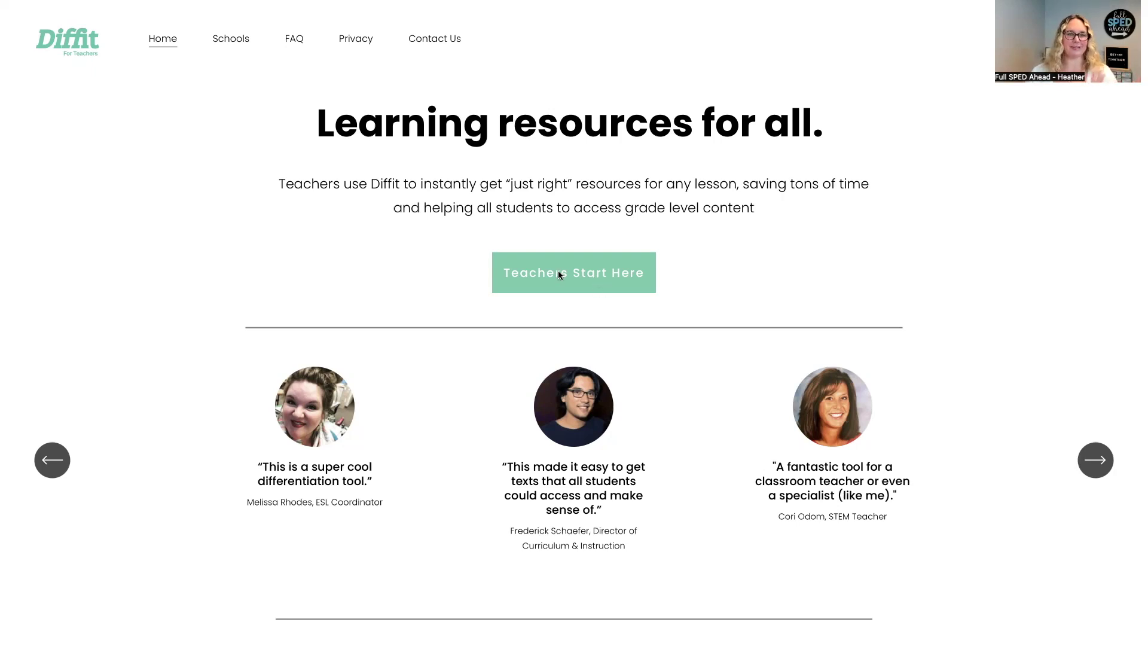
Step: Open the teacher resource generator and enter "Declaration of Independence" as the topic
click(577, 274)
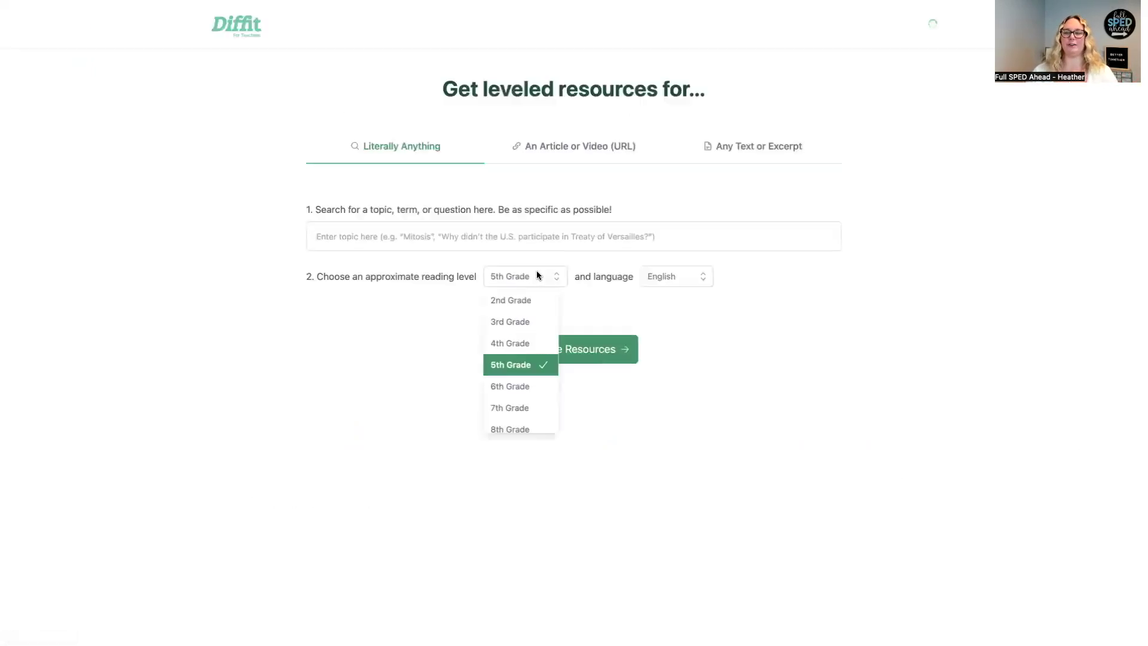
click(758, 210)
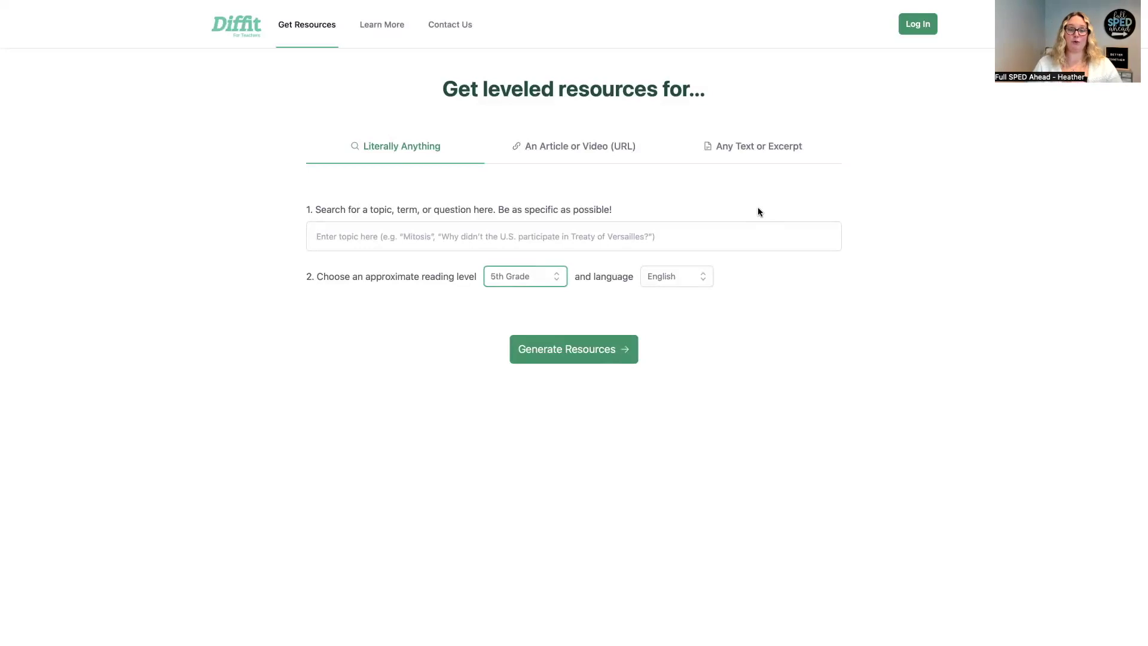
click(423, 242)
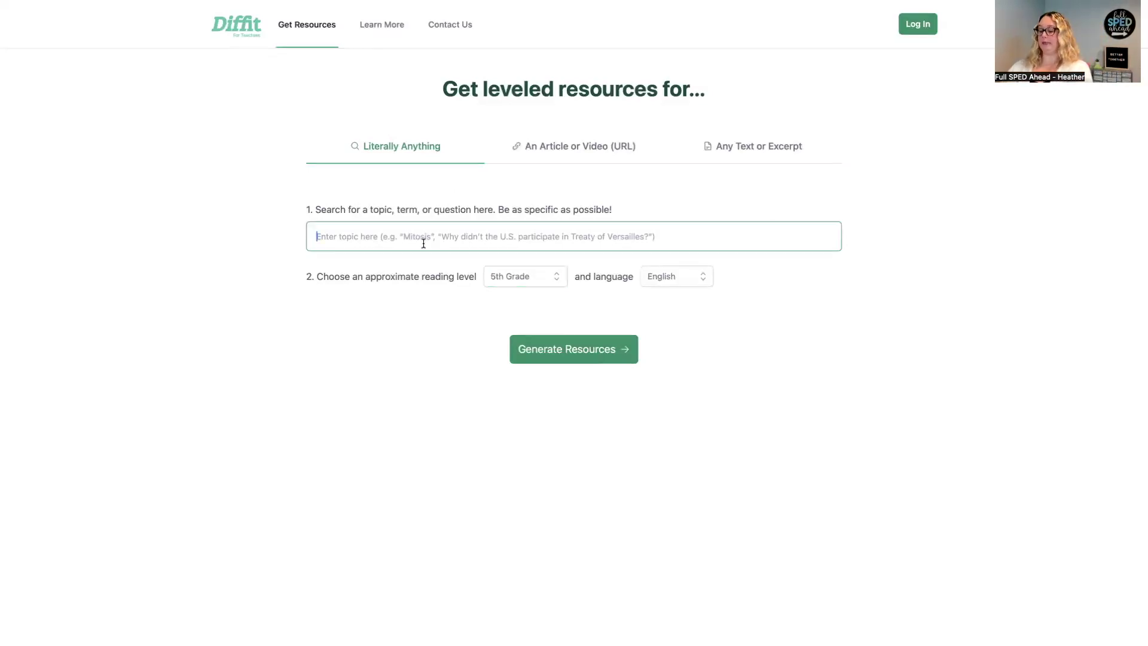
text(Declarat)
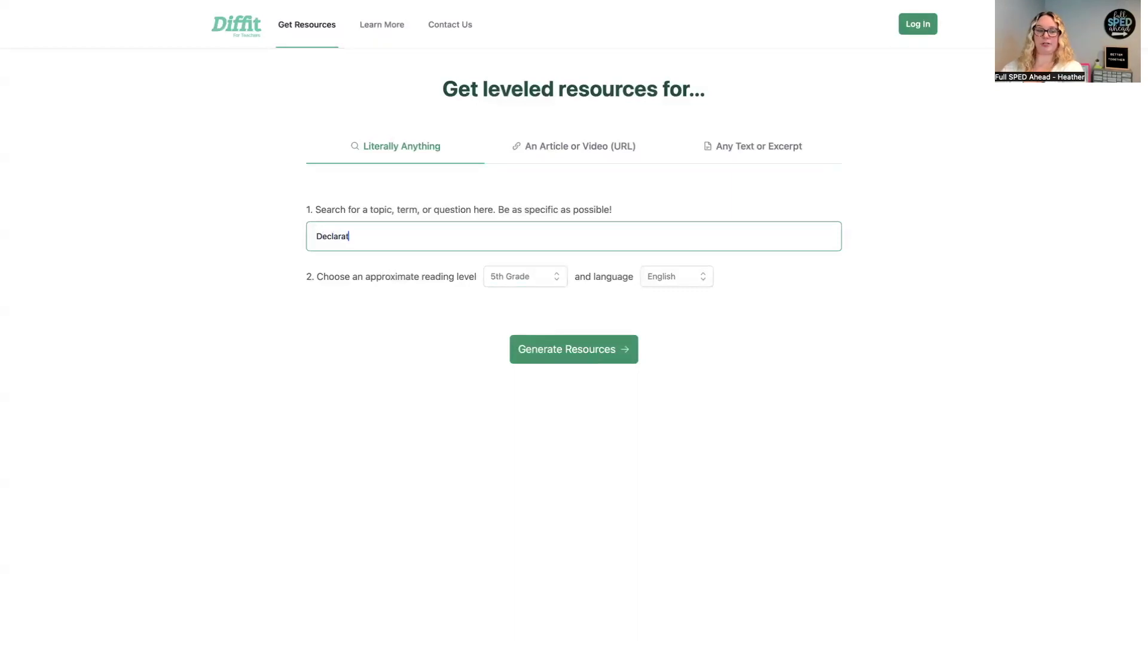
text(ion of Indep)
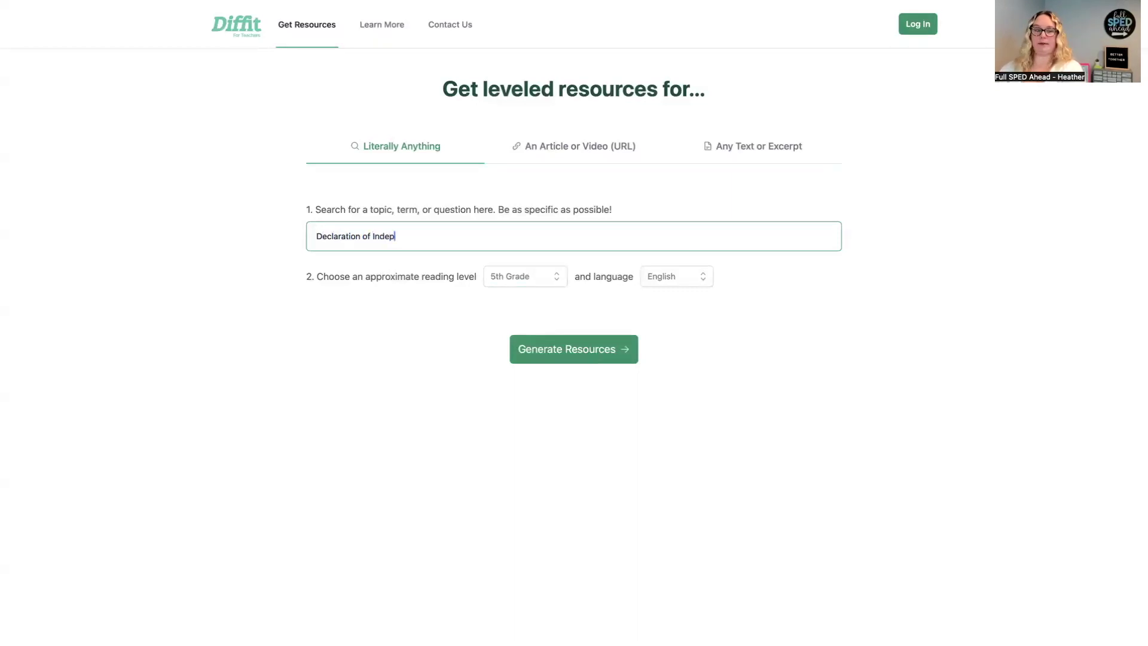
text(endence)
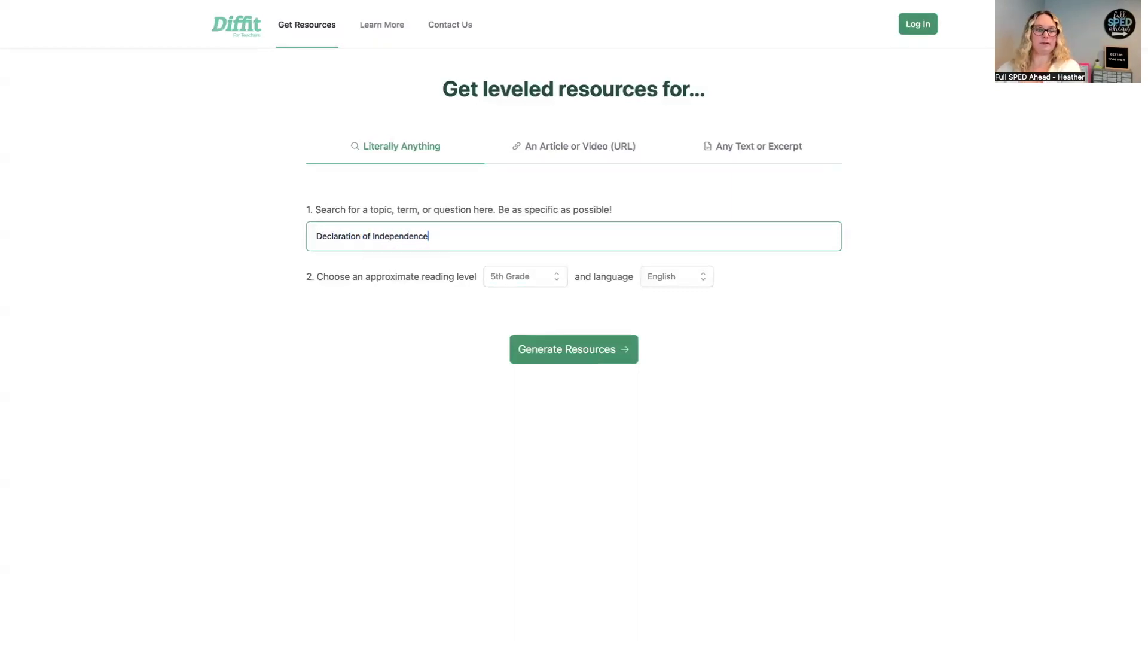
Step: Set the reading level to 2nd Grade and generate the resources in English
click(525, 270)
scroll(526, 363, down, 2)
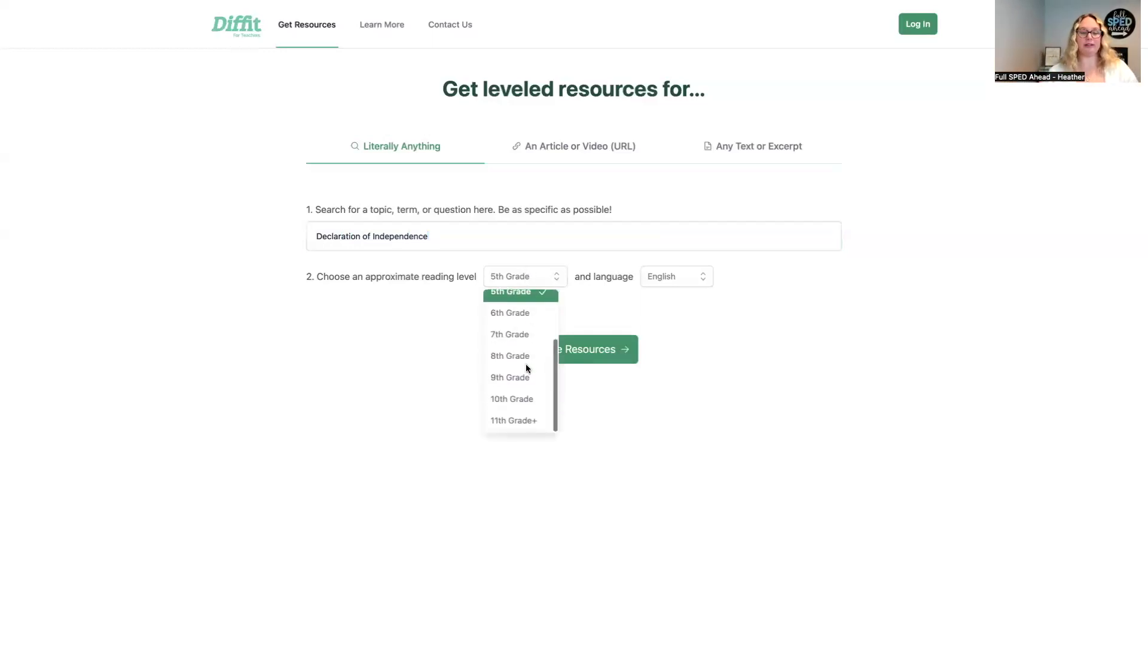
scroll(524, 377, up, 3)
click(516, 300)
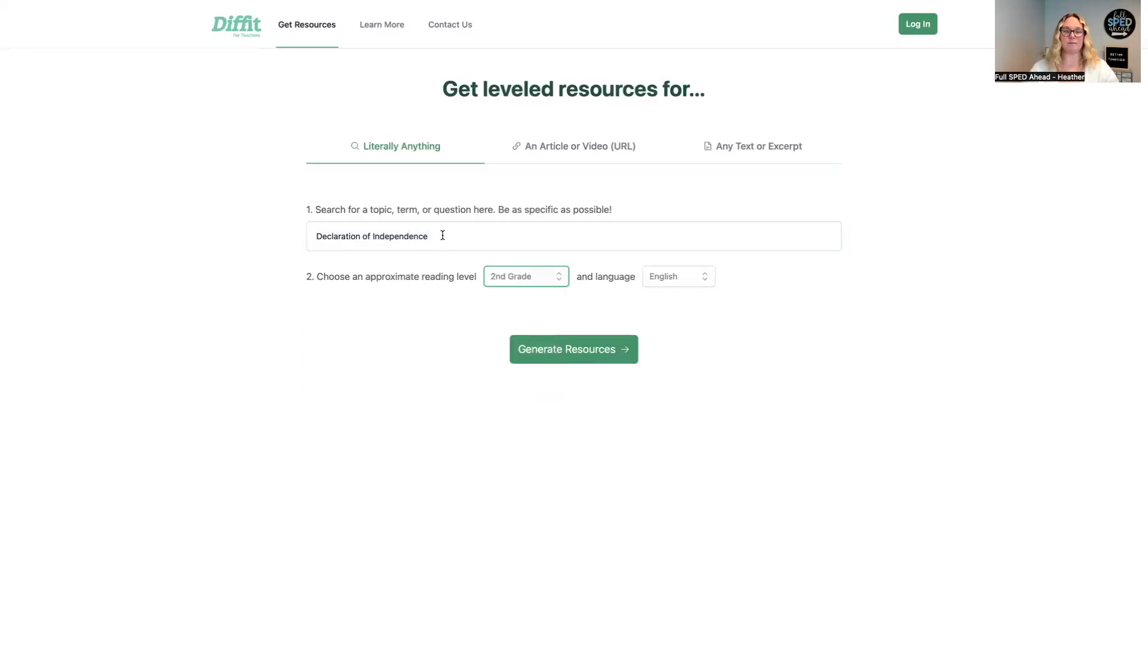
click(573, 351)
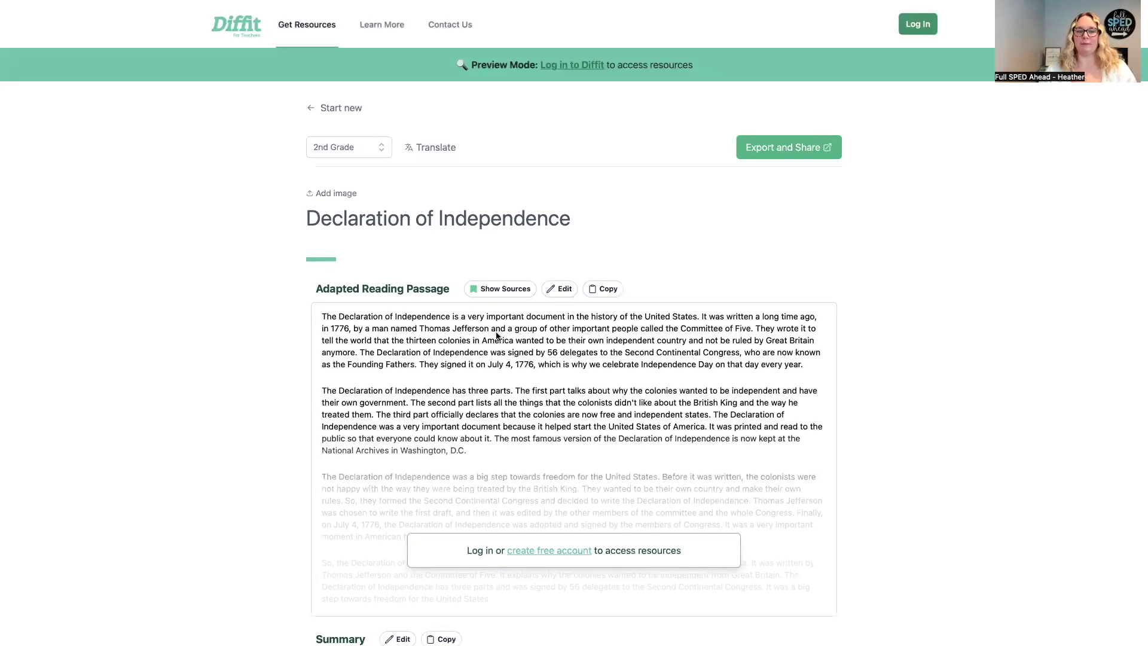
Step: Sign in to a free account with an existing Google account and dismiss the welcome message
scroll(502, 343, down, 1)
scroll(501, 344, down, 3)
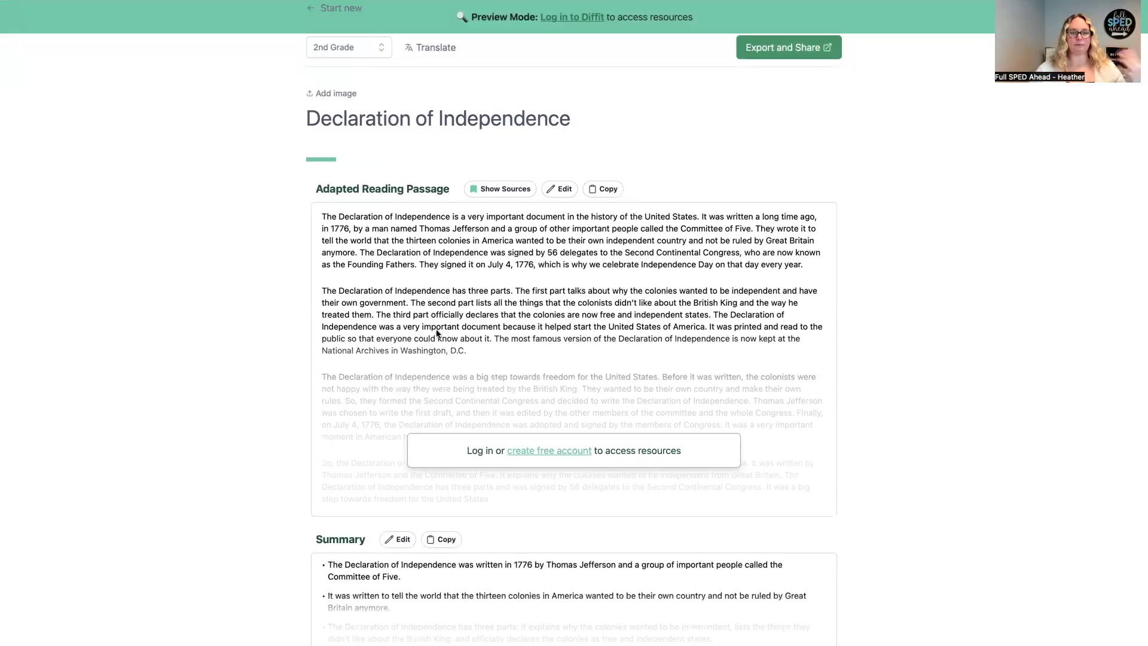
scroll(439, 335, down, 1)
click(533, 431)
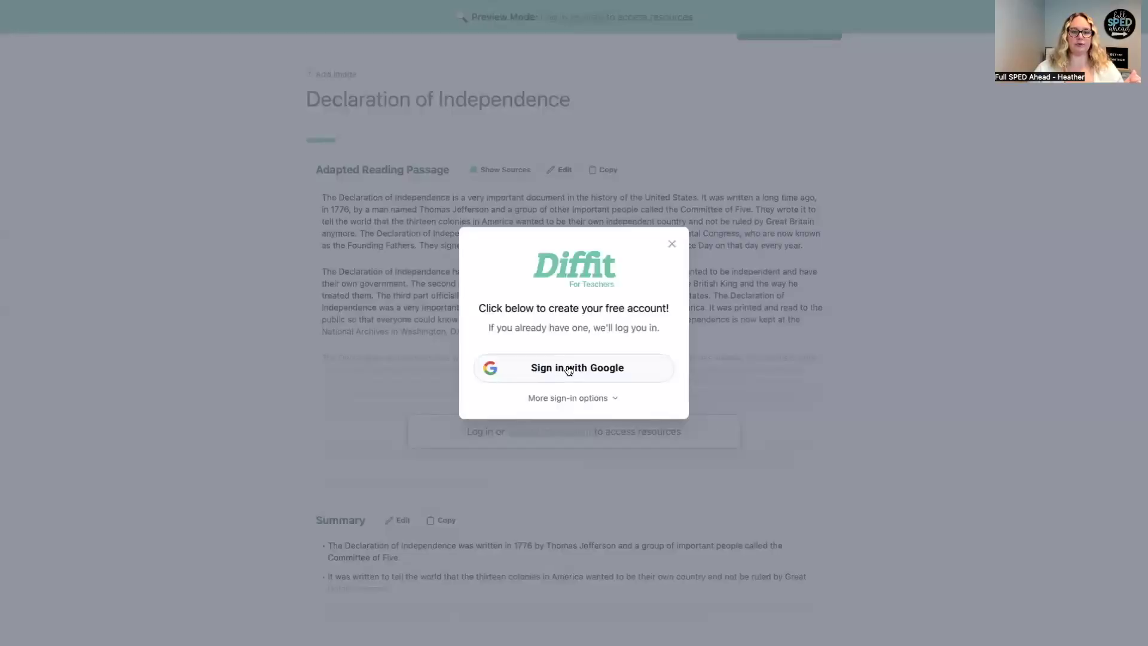
click(569, 371)
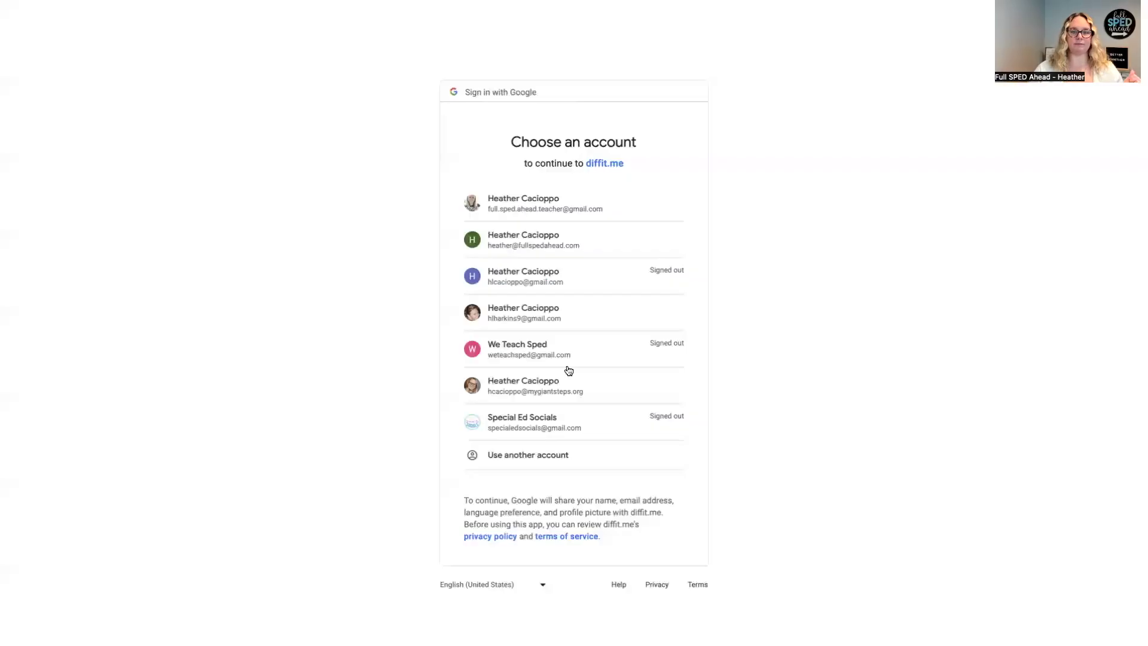
click(571, 244)
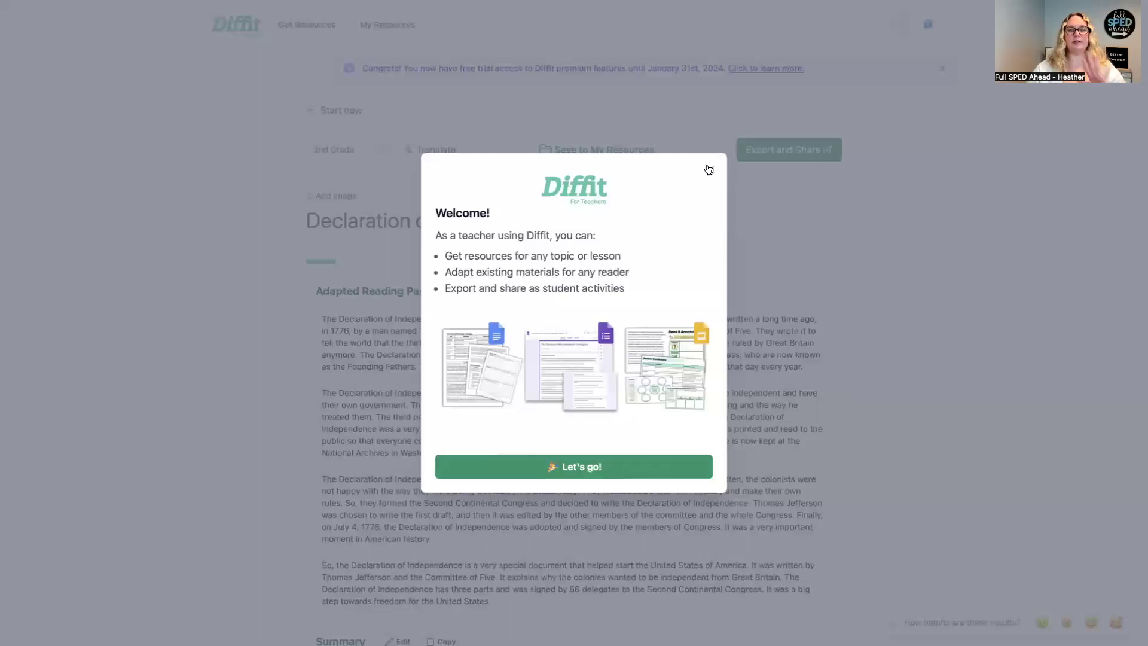
click(709, 170)
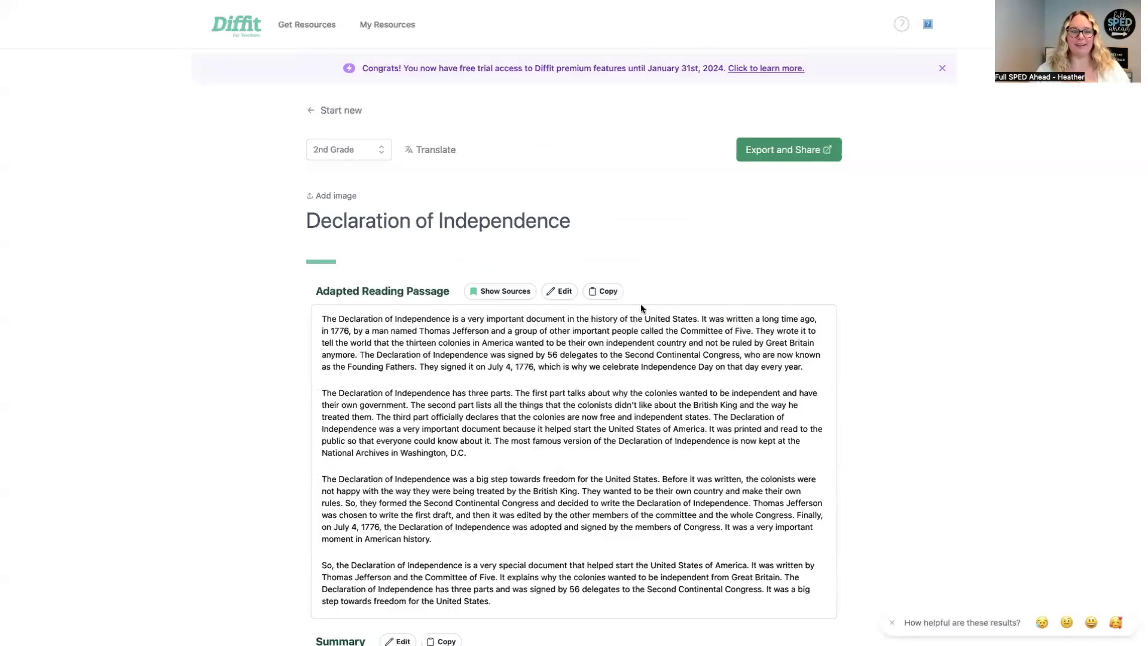
Step: Add a new point to the passage summary, clear its placeholder text and save the summary
scroll(589, 388, down, 1)
scroll(589, 386, down, 1)
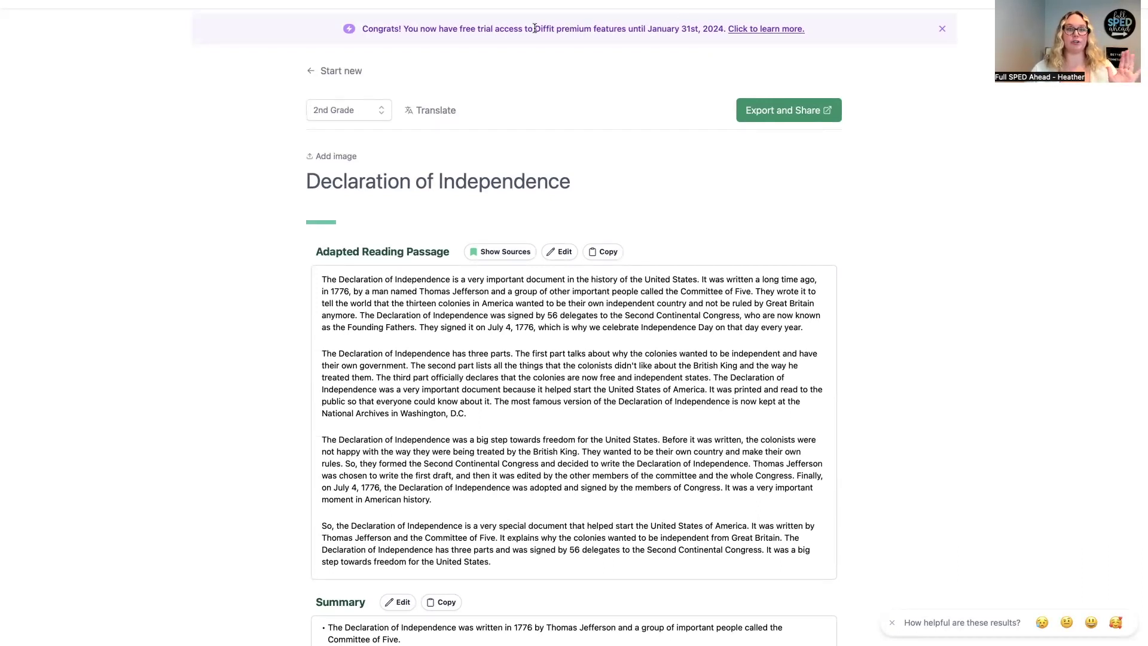
scroll(478, 239, down, 5)
click(398, 317)
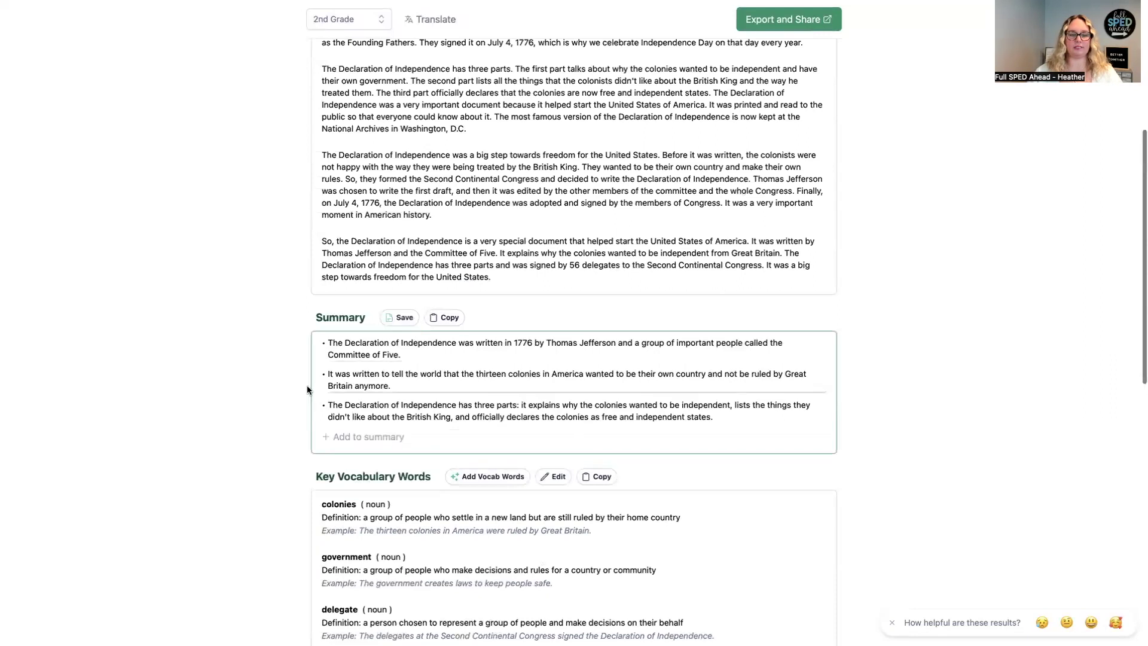
click(342, 436)
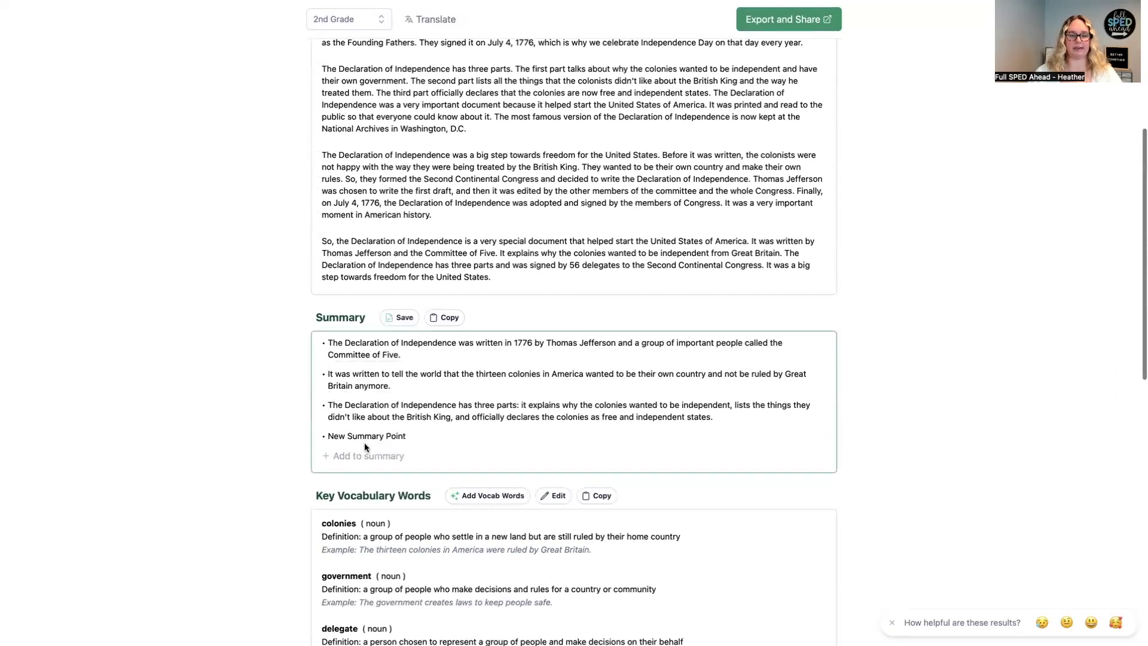
triple_click(343, 436)
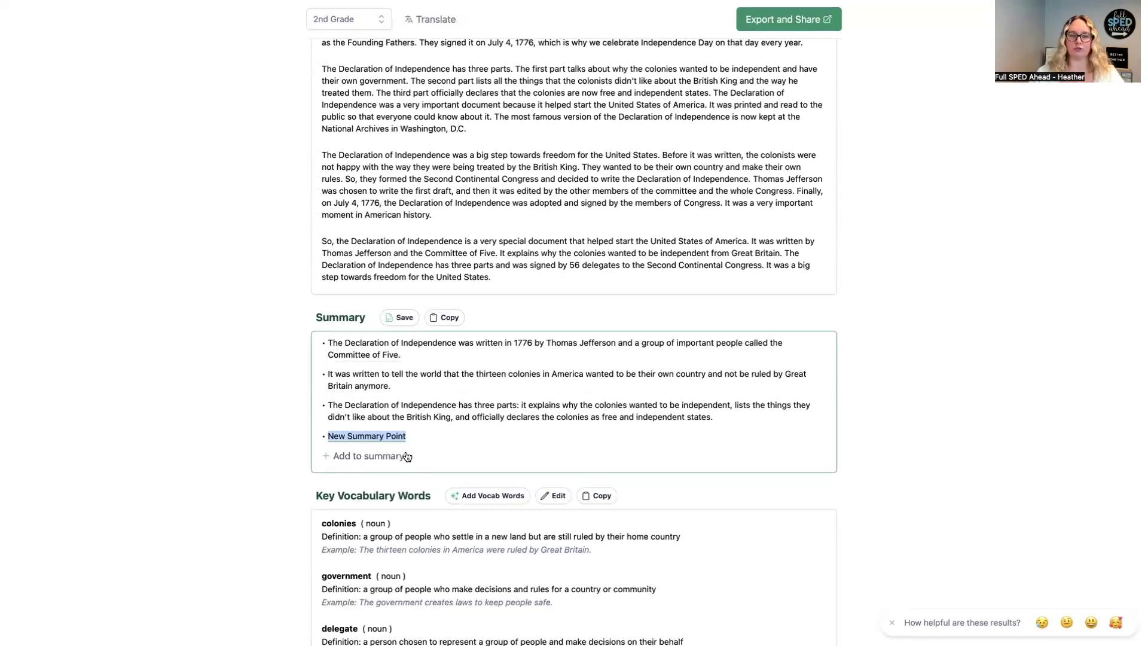
key(BackSpace)
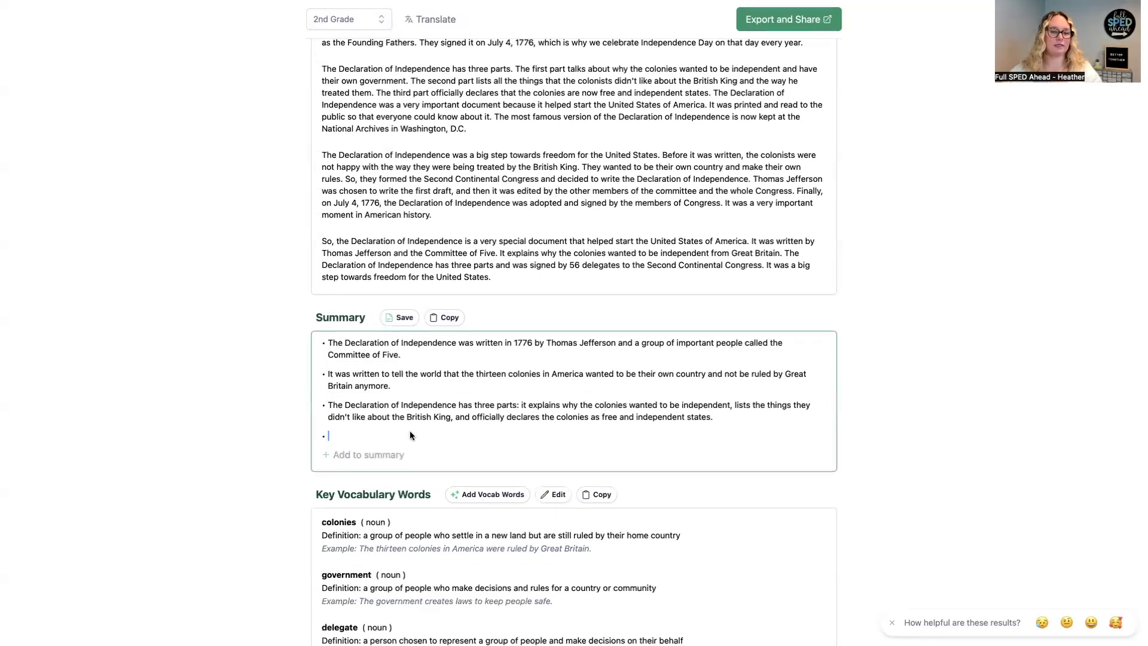
click(400, 318)
Step: Generate five more Basic Comprehension questions for the multiple choice section
scroll(513, 419, down, 5)
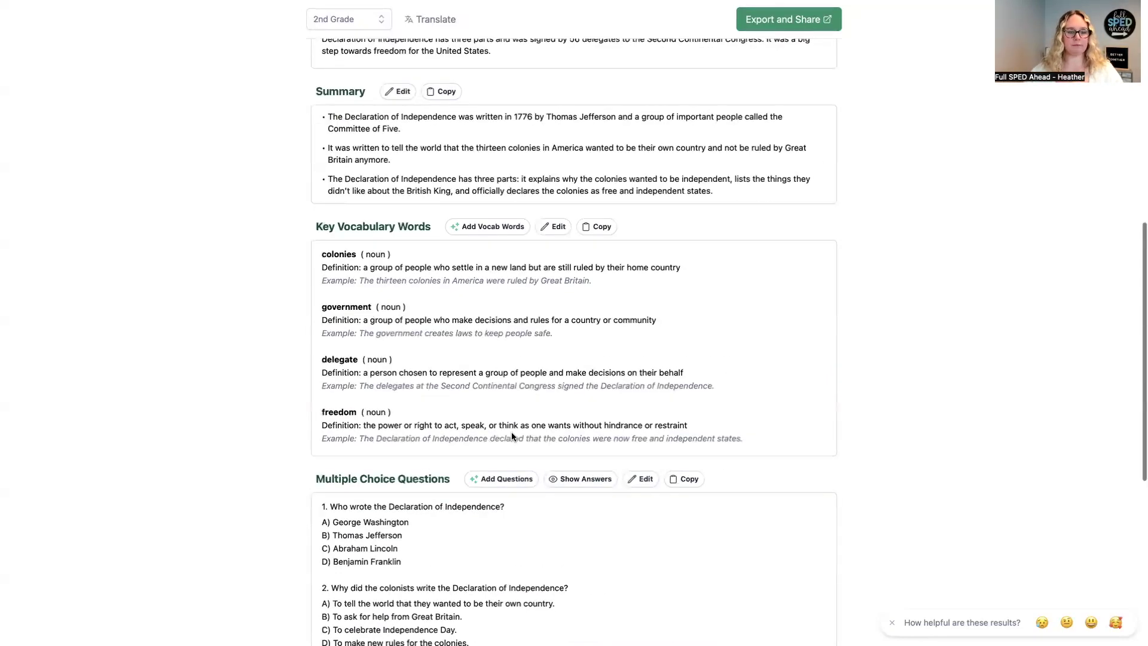
scroll(513, 436, down, 3)
drag(451, 210, 465, 229)
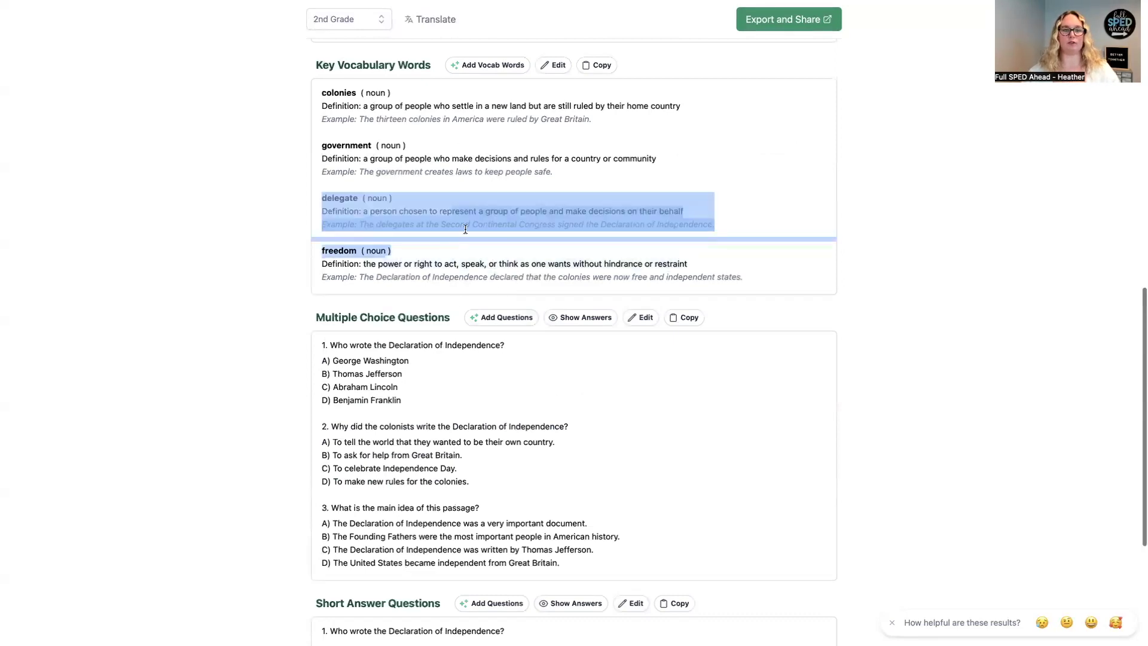
scroll(478, 323, down, 3)
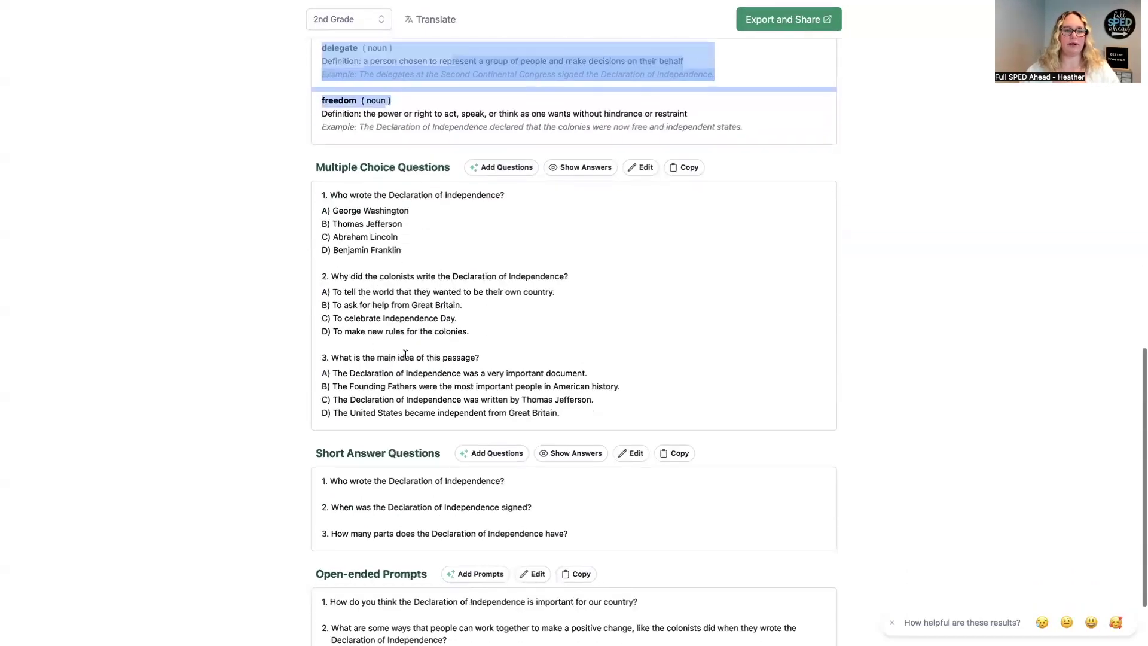
click(518, 169)
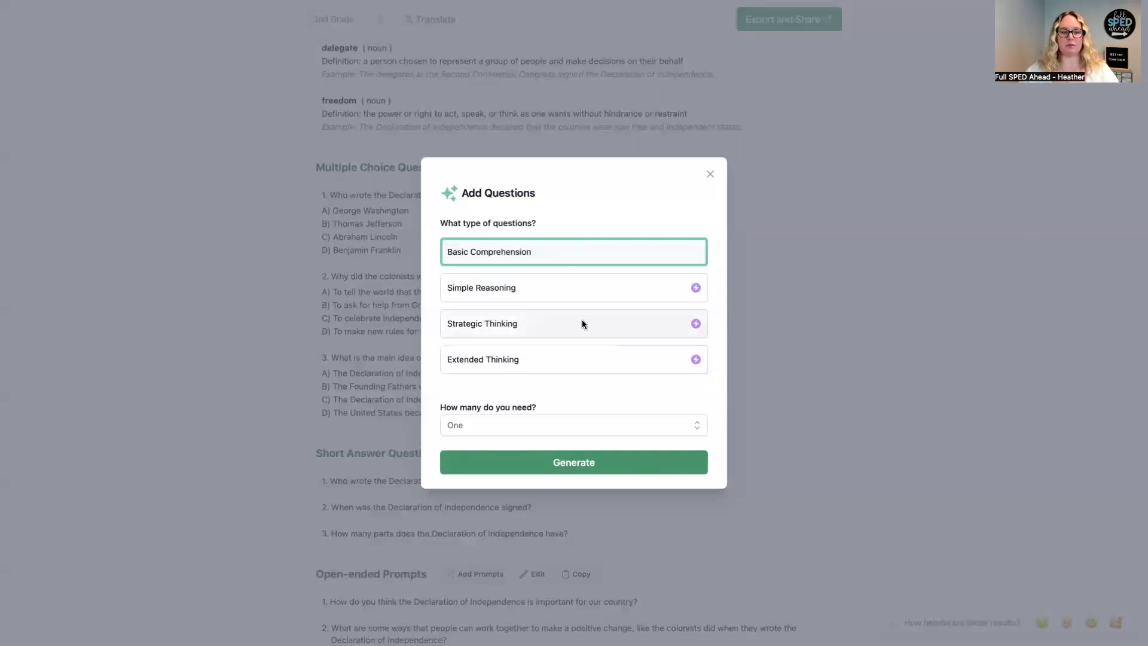
click(538, 423)
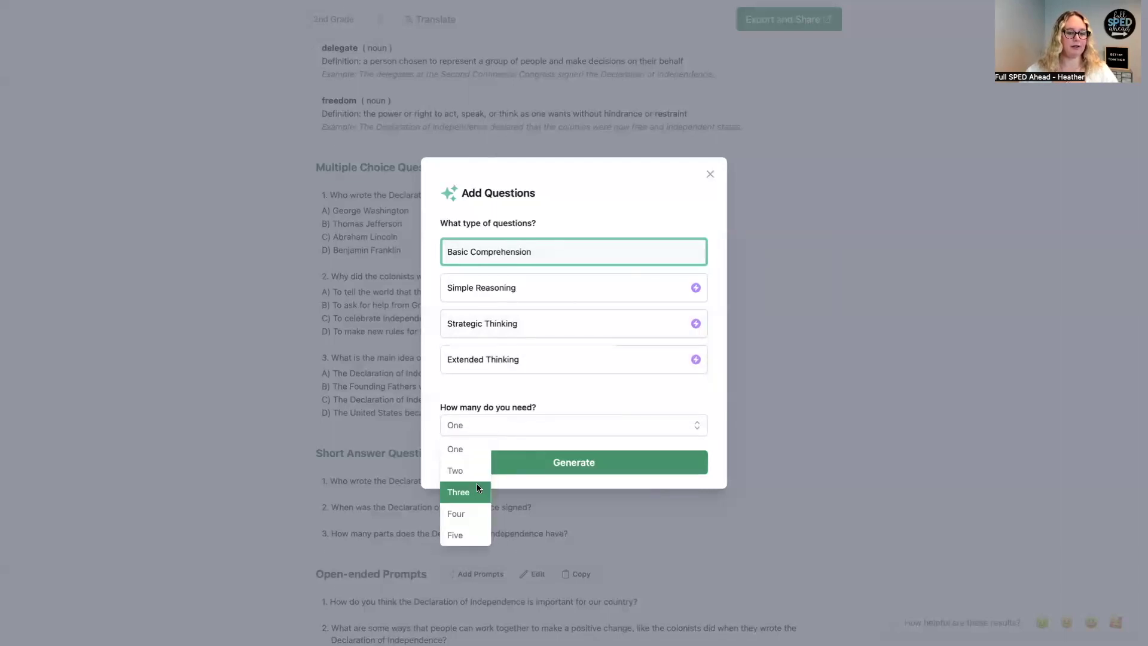
click(464, 534)
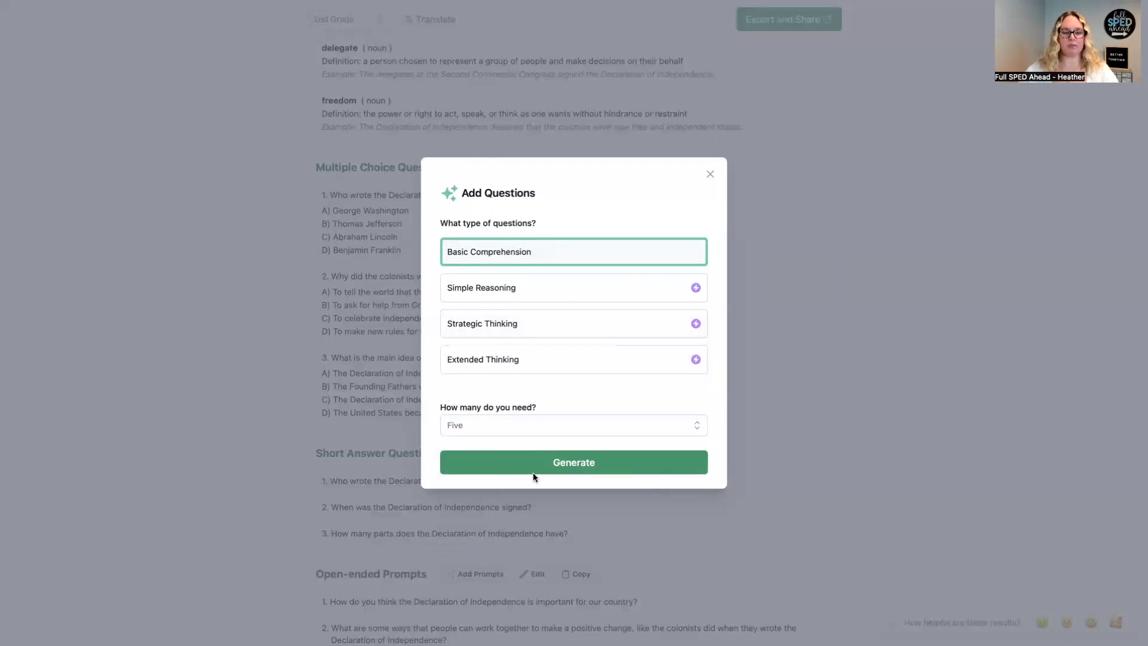
click(533, 471)
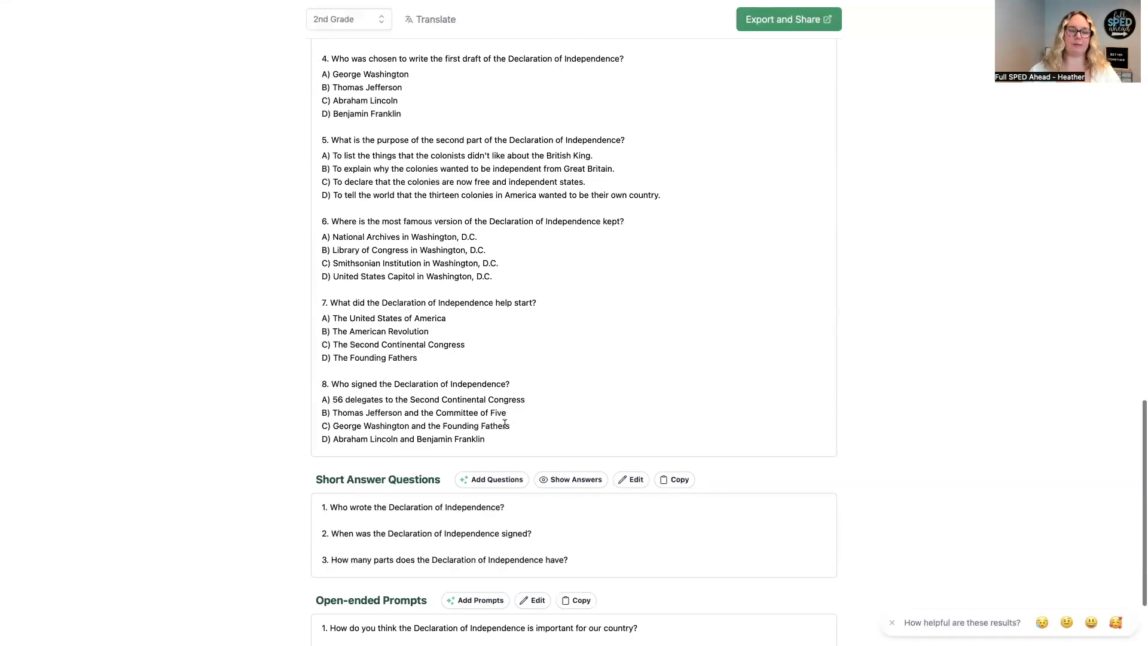
Step: Review the short answer questions and open-ended prompts alongside the adapted reading passage
scroll(508, 326, down, 2)
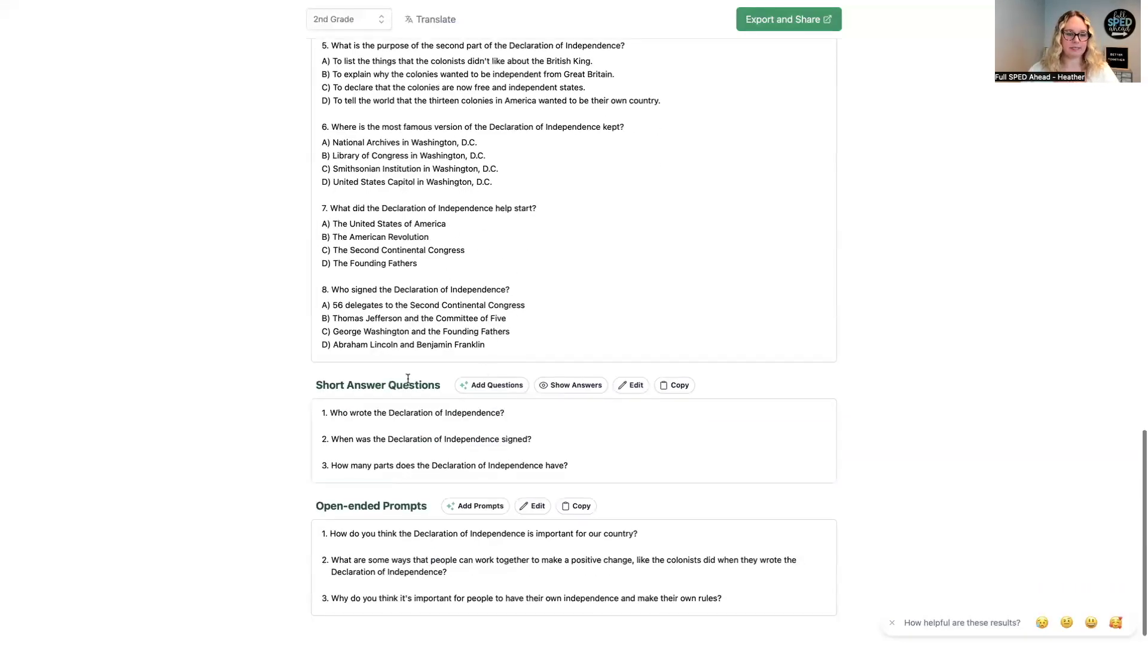
scroll(483, 368, down, 1)
drag(323, 384, 557, 421)
click(510, 414)
drag(322, 384, 495, 458)
click(497, 457)
triple_click(355, 382)
click(366, 388)
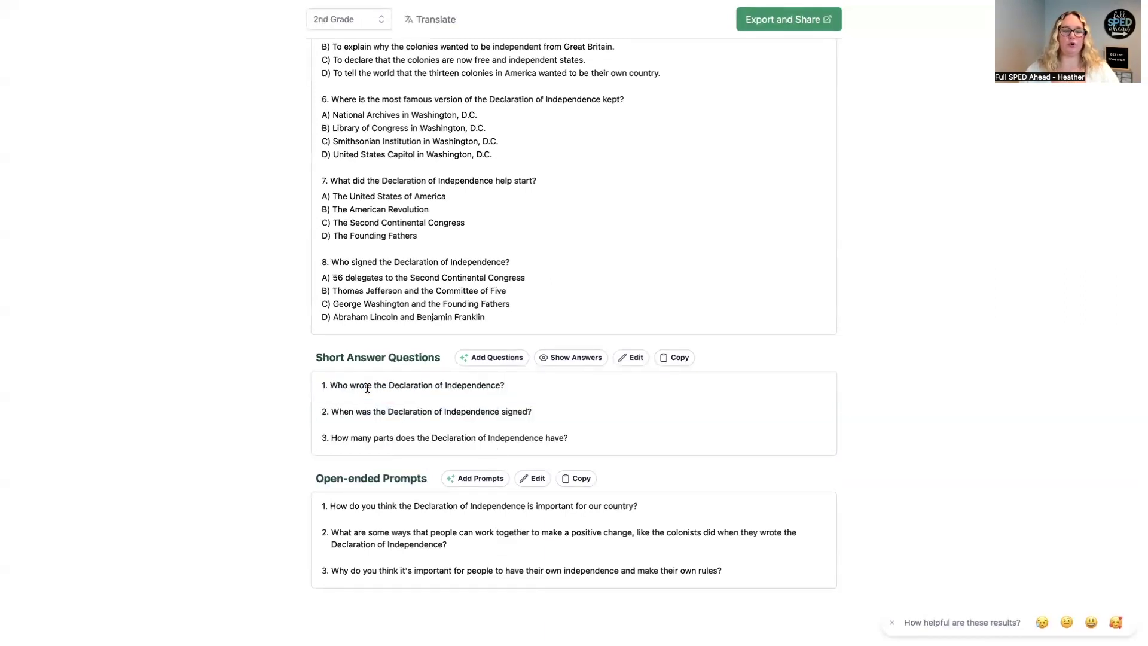
triple_click(493, 385)
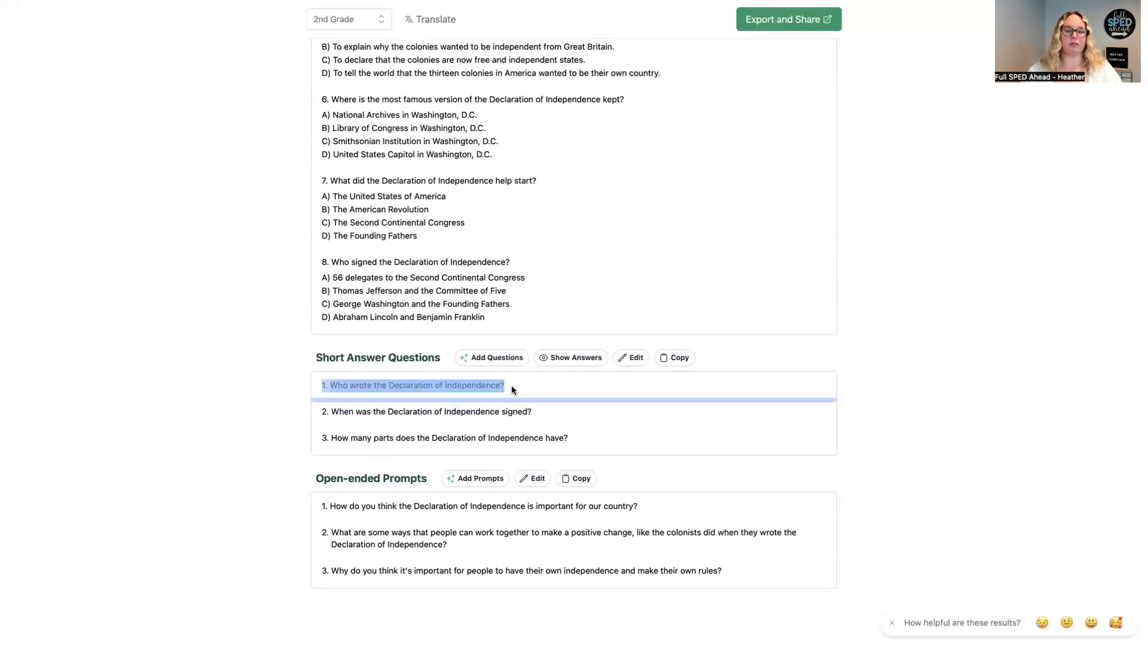
click(512, 389)
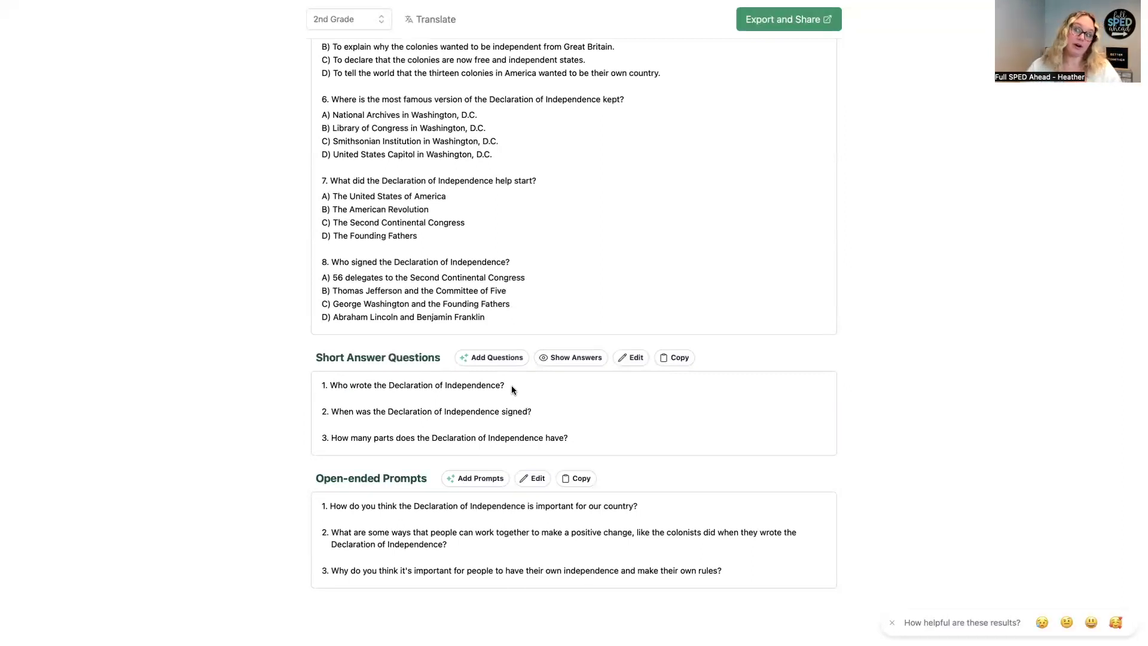
triple_click(395, 412)
triple_click(389, 436)
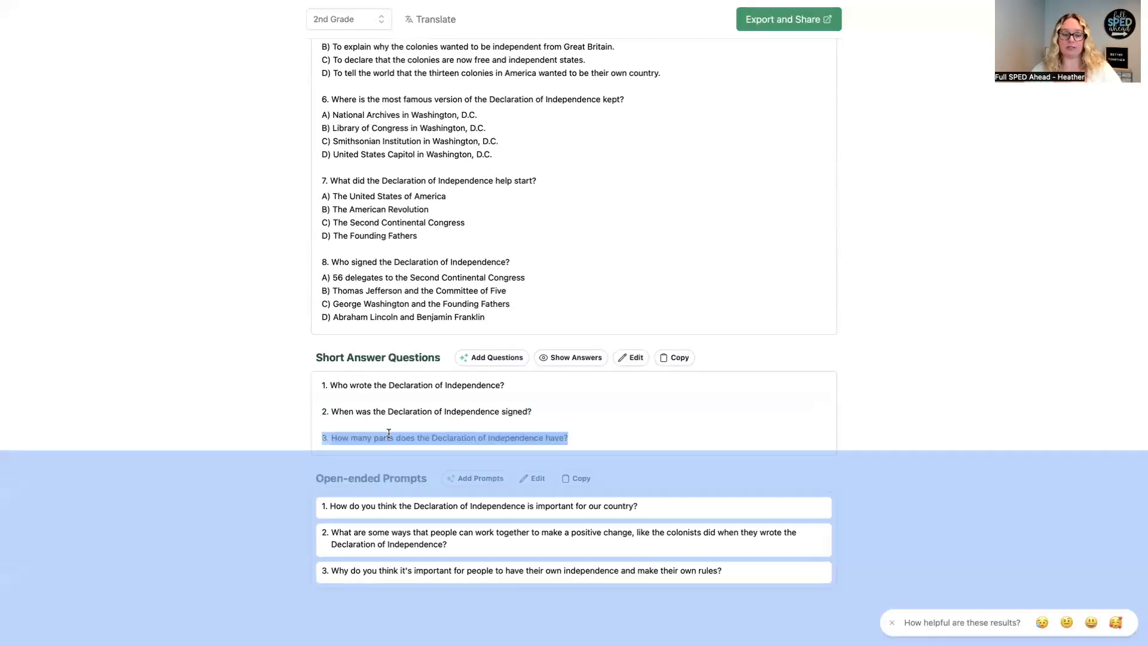
click(587, 403)
scroll(586, 403, up, 10)
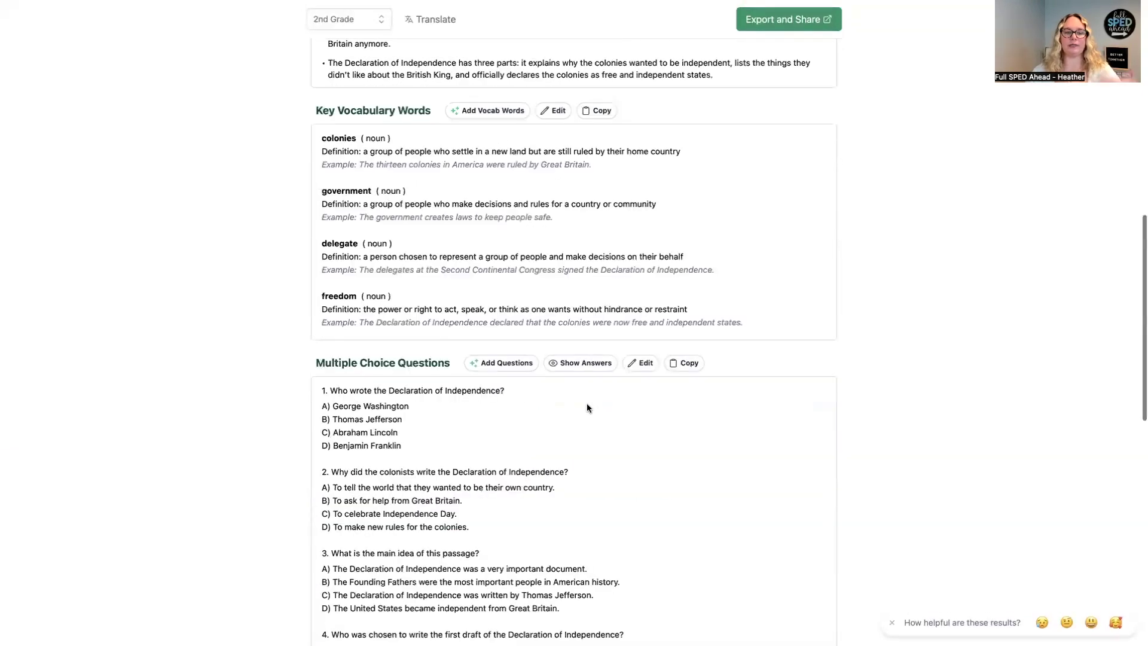
scroll(486, 299, up, 10)
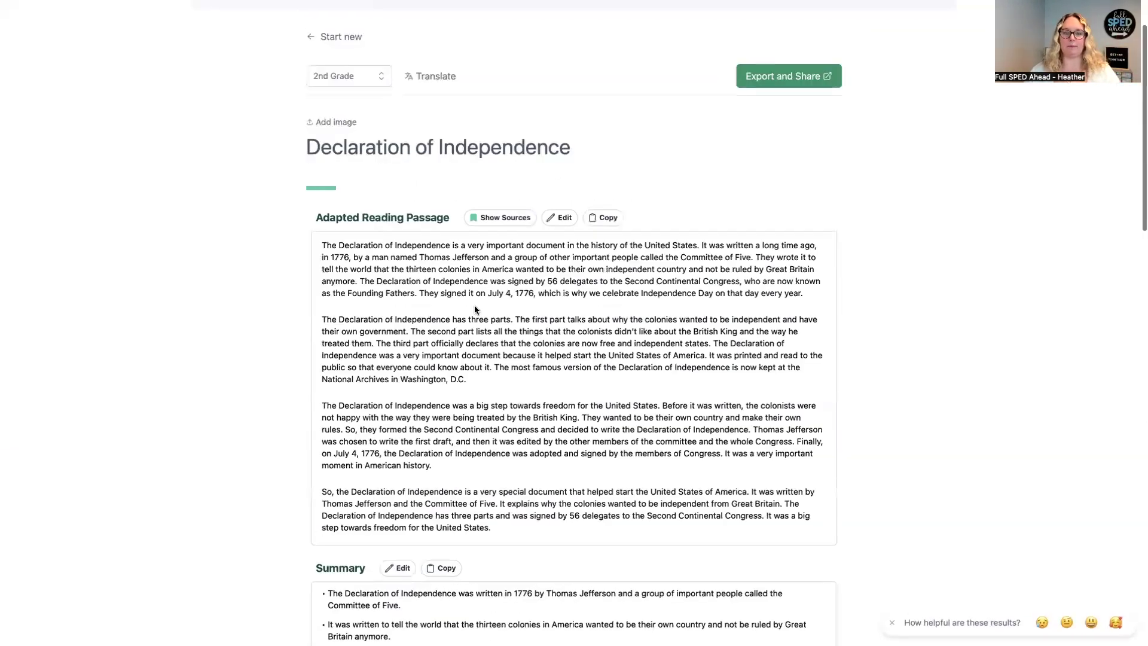
scroll(476, 310, down, 15)
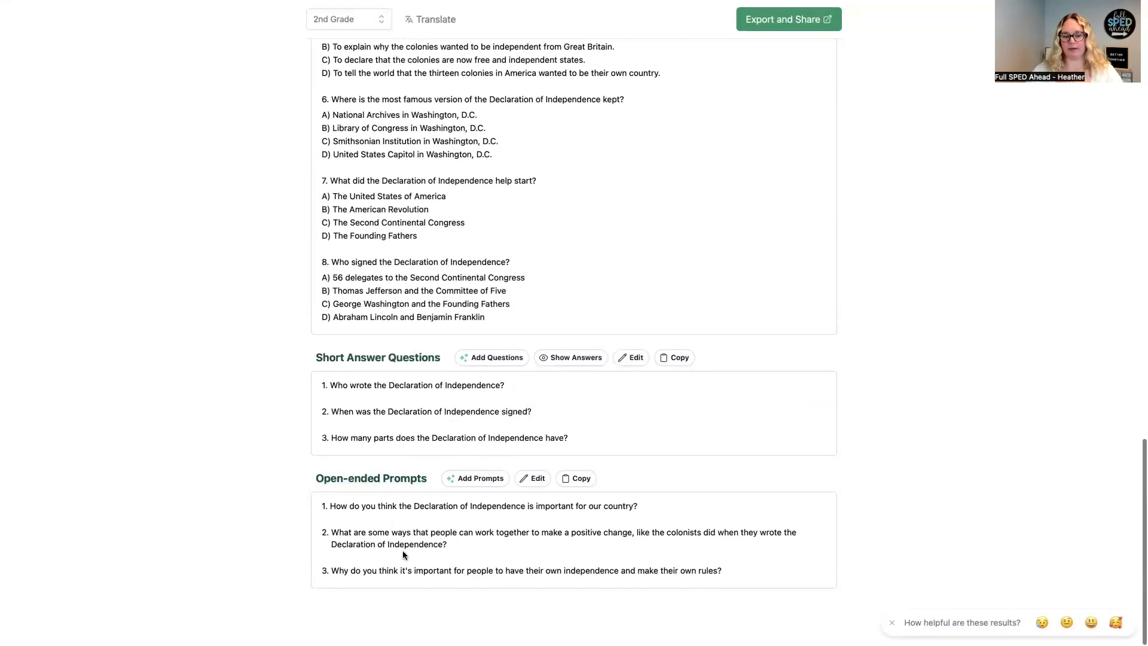
scroll(499, 574, up, 20)
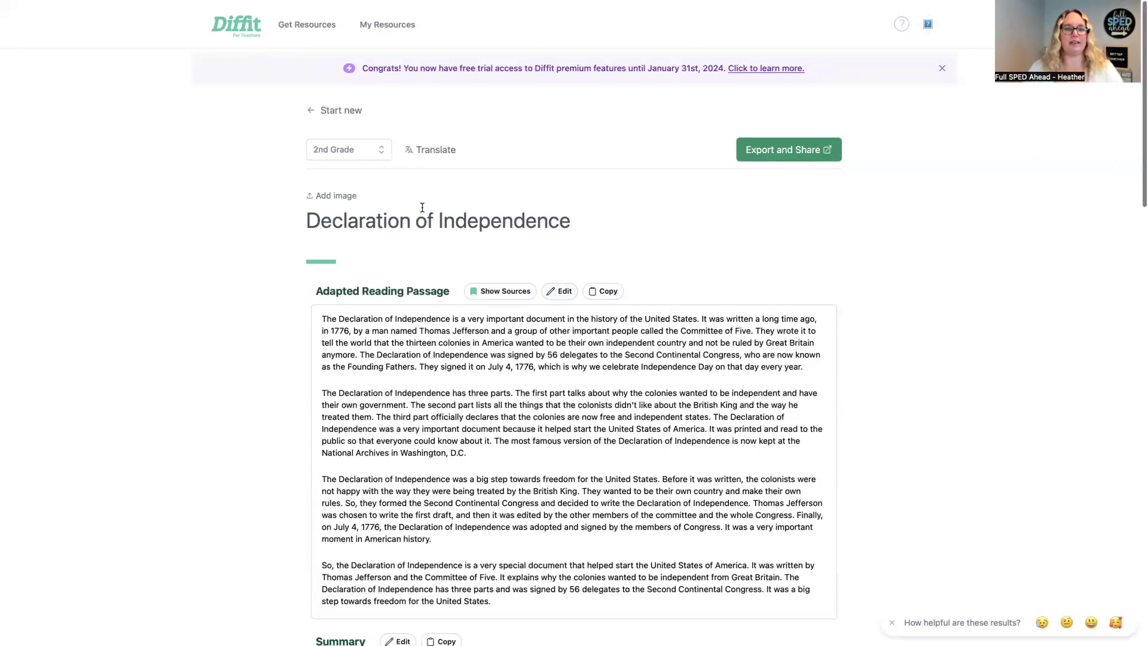
Step: Start a new resource and look over the form for adapting an article or video from its URL
click(344, 111)
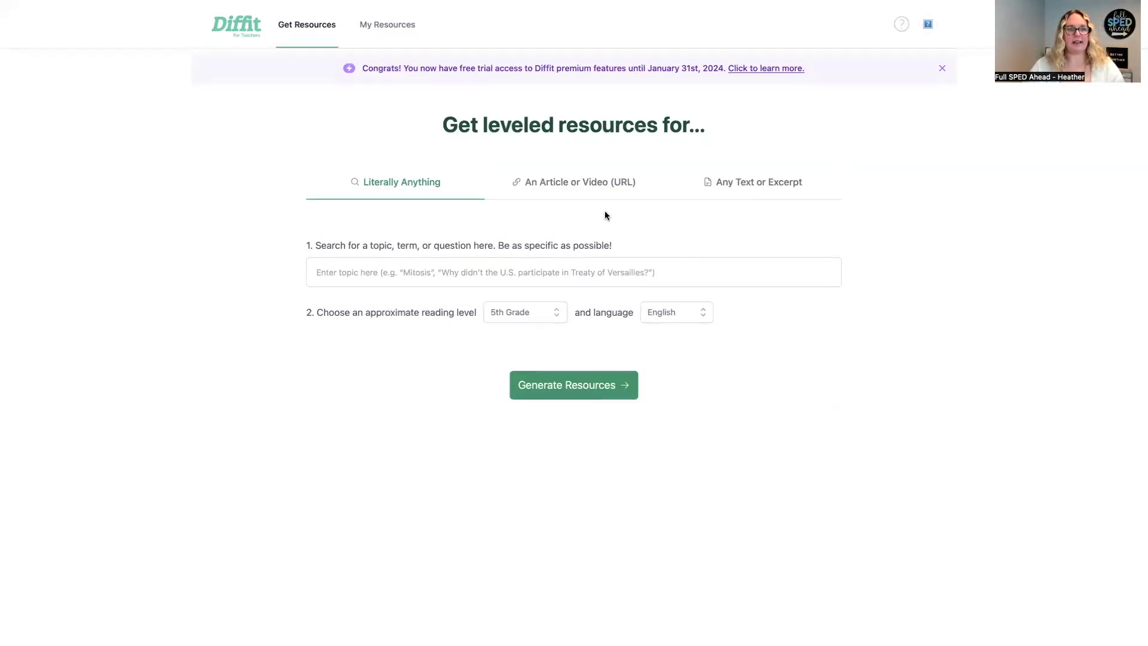
click(568, 184)
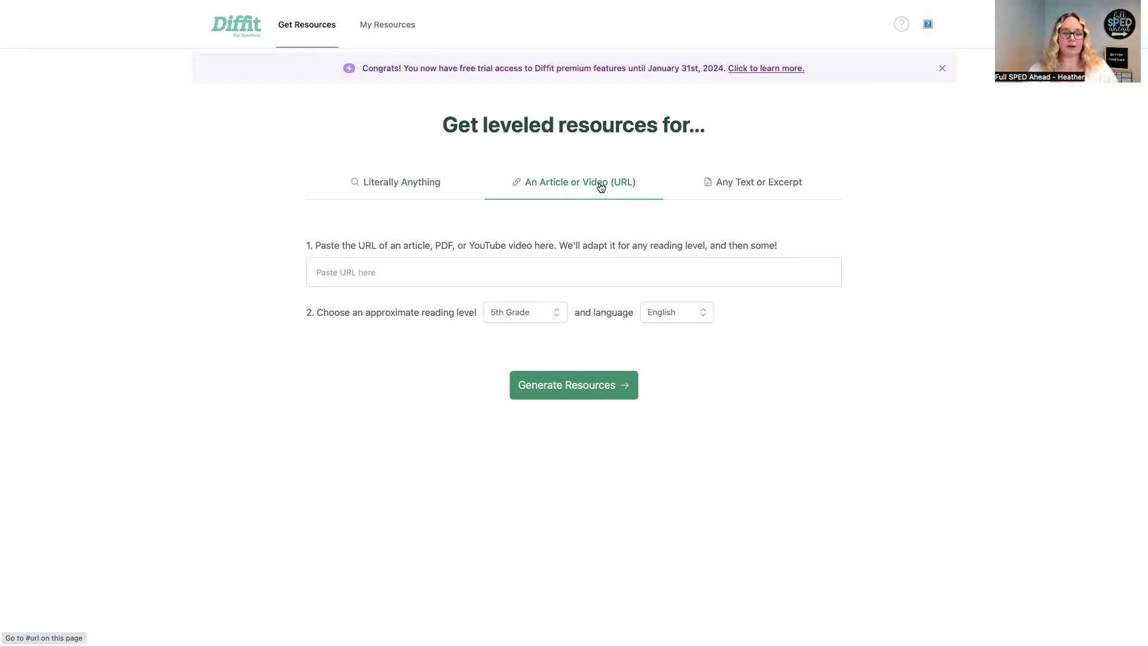
click(342, 268)
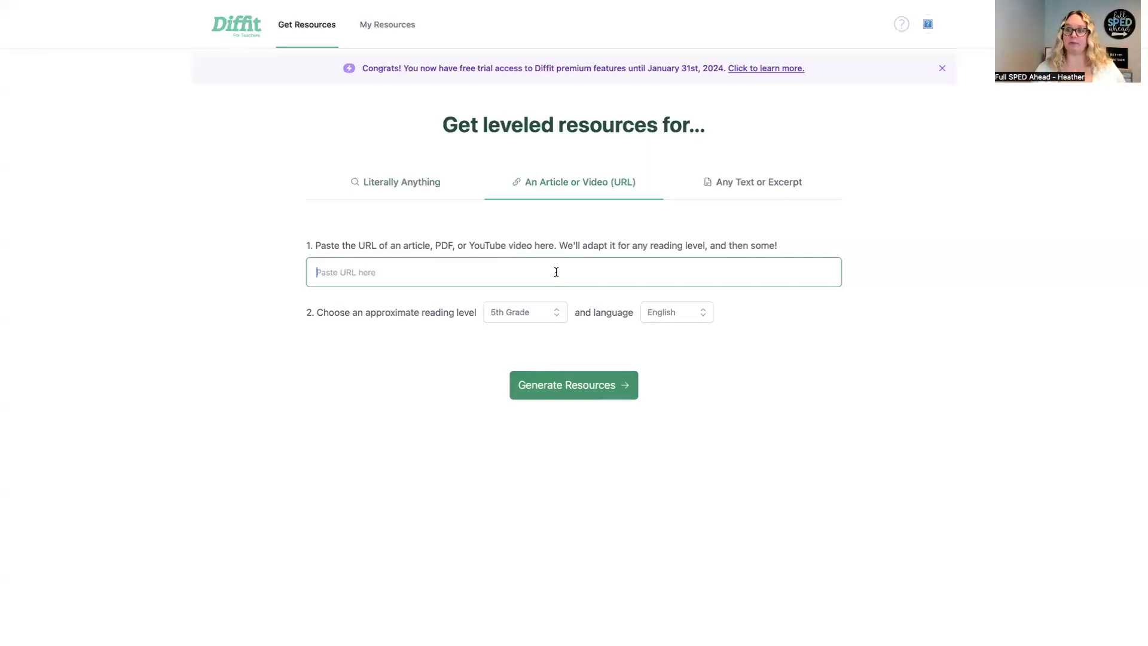
click(510, 321)
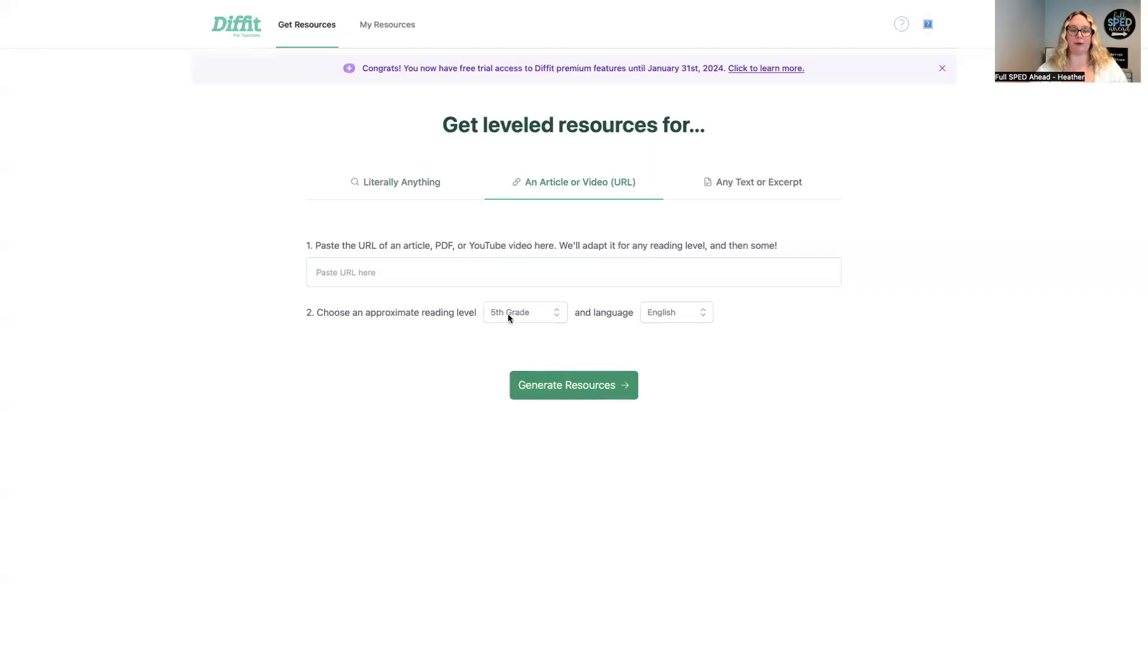
scroll(514, 407, down, 3)
scroll(541, 404, up, 5)
Step: Open the form for adapting any text or excerpt and check its text entry and PDF upload options
click(759, 185)
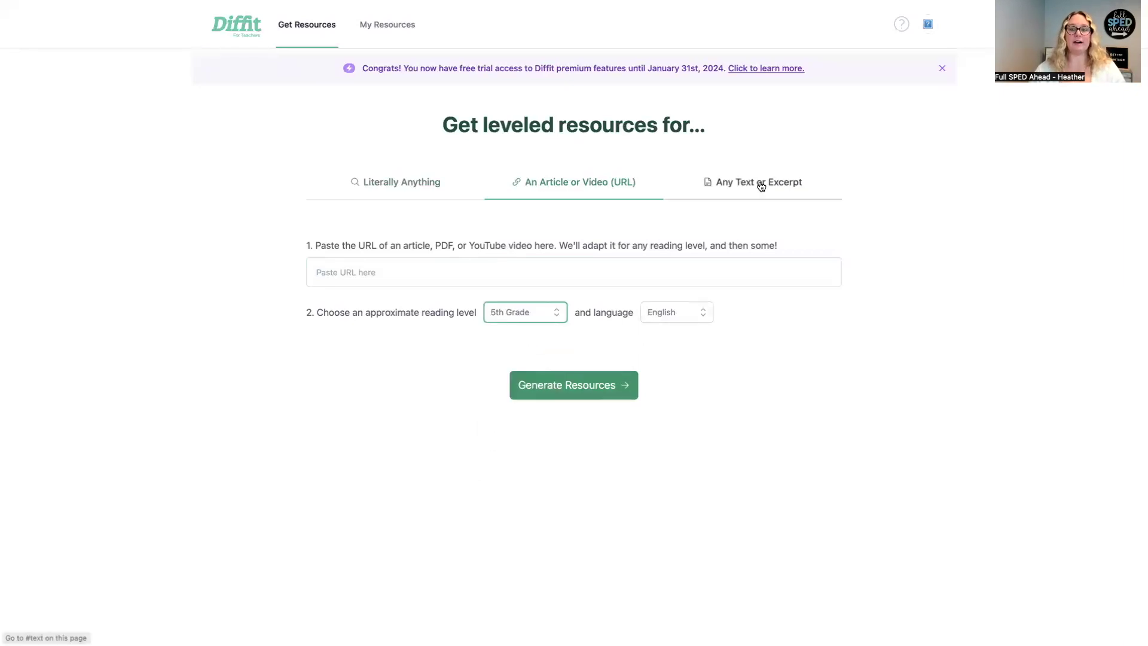
click(758, 184)
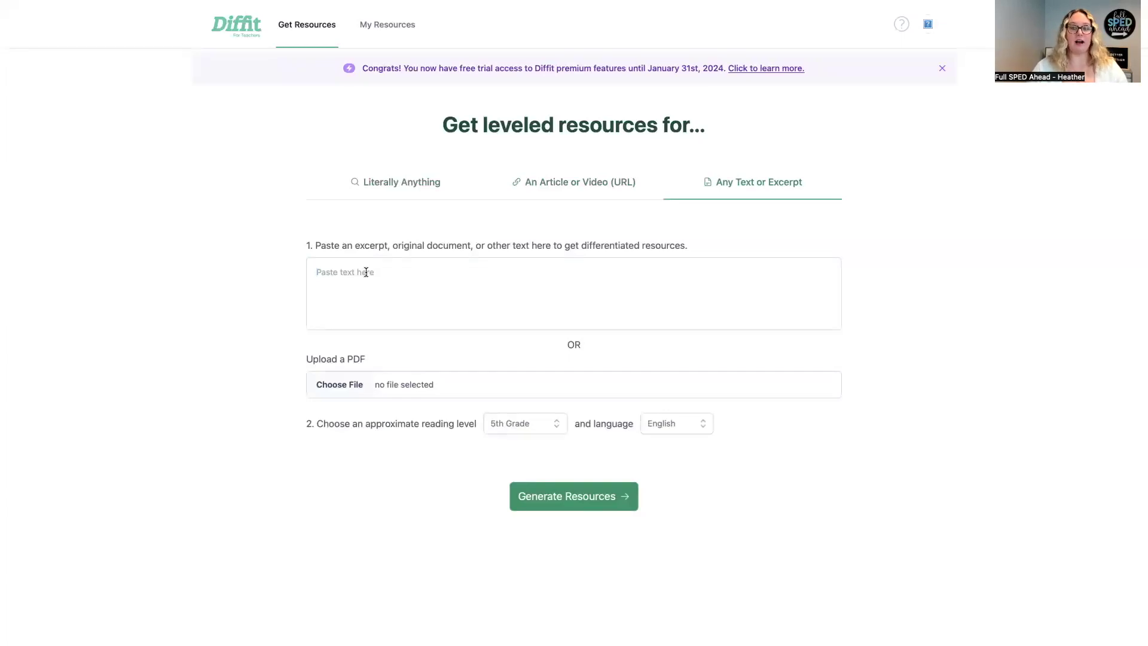
click(346, 388)
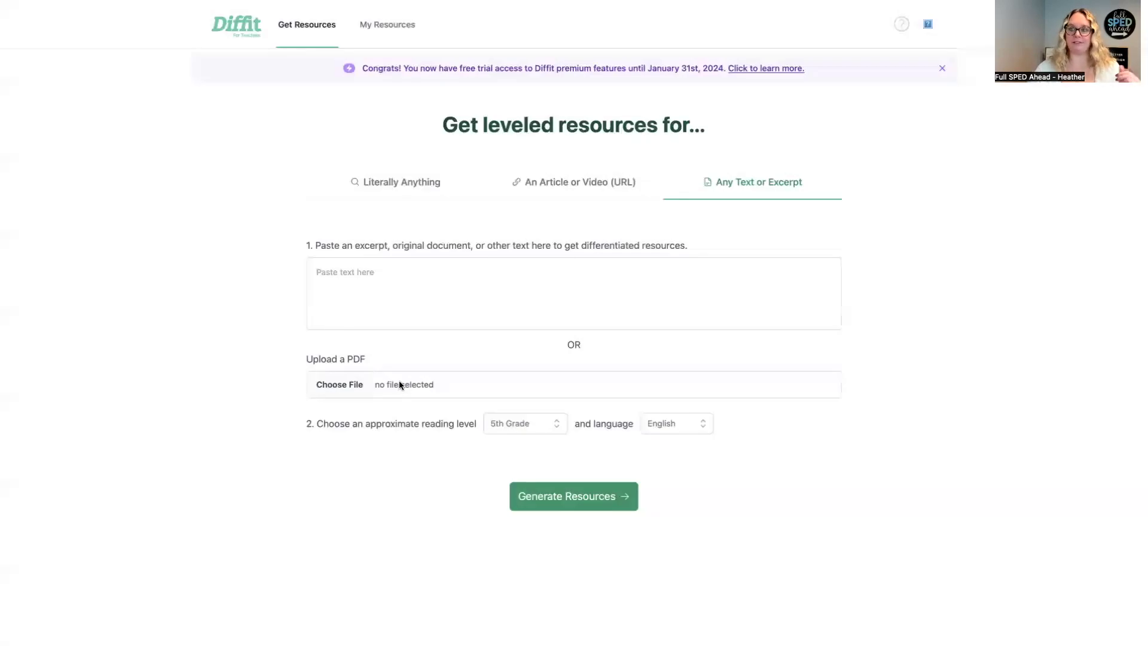
Step: Try the 2nd Grade, 11th Grade+ and 9th Grade reading levels and leave the level set to 2nd Grade
click(508, 423)
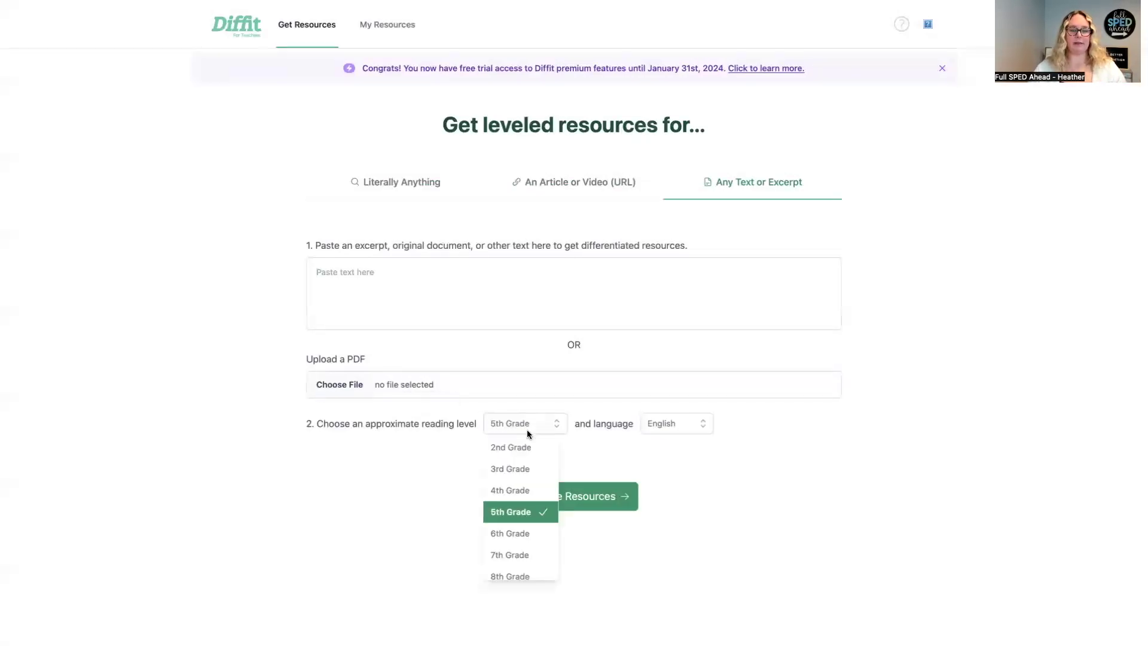
click(511, 447)
click(512, 424)
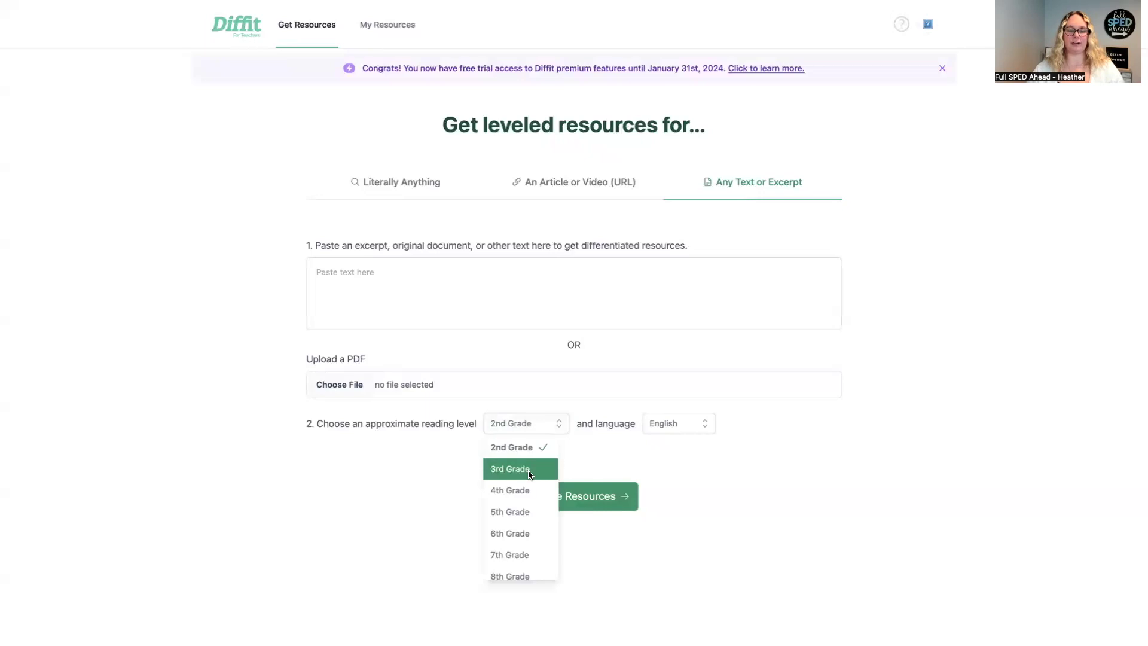
scroll(526, 460, down, 3)
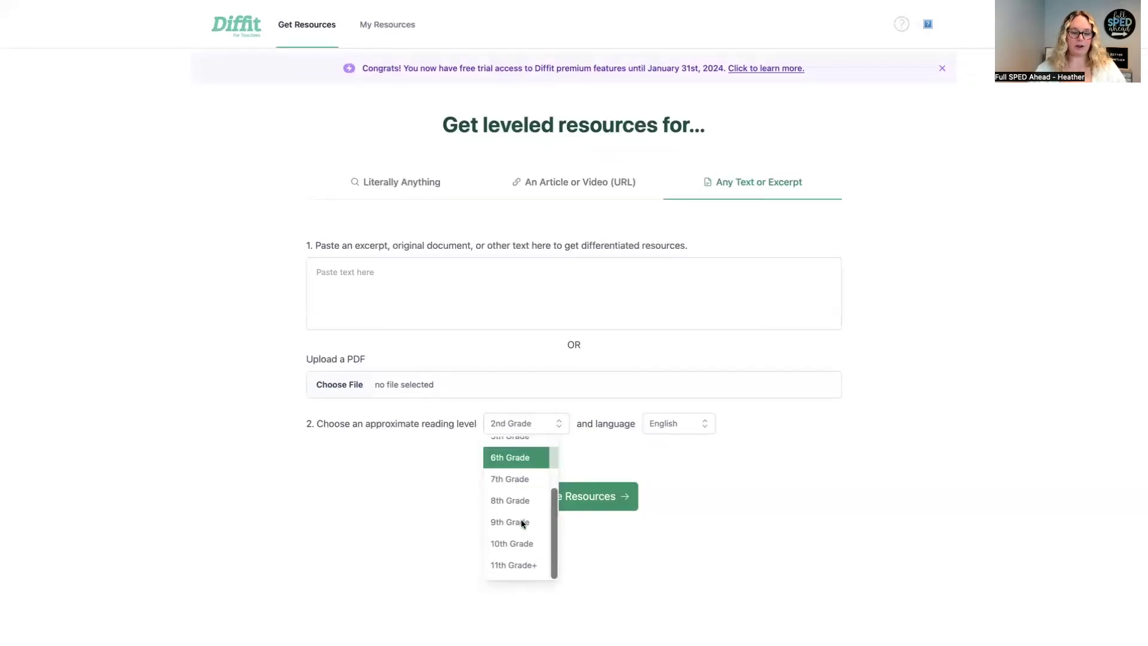
click(522, 571)
click(540, 421)
scroll(537, 471, up, 3)
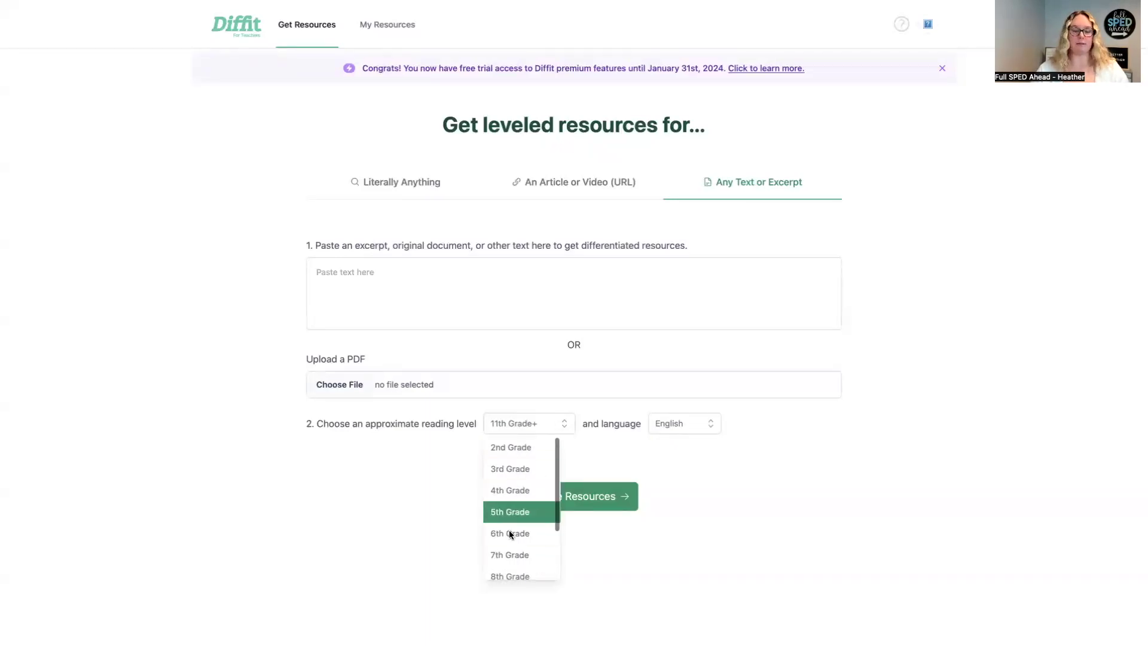
scroll(511, 532, down, 3)
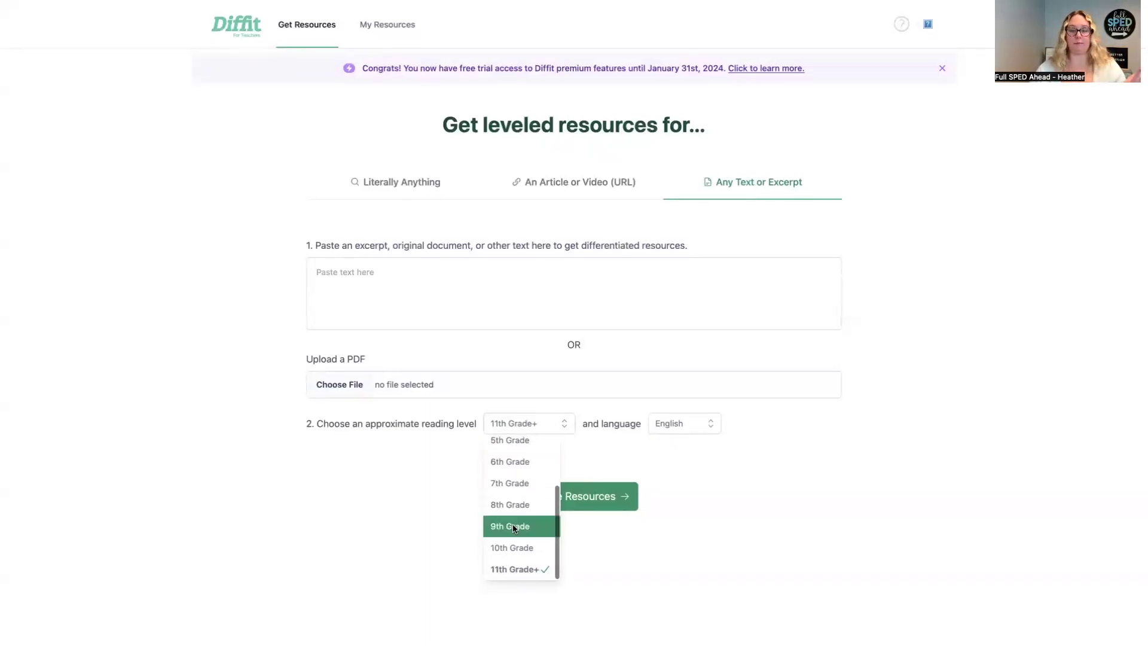
click(515, 526)
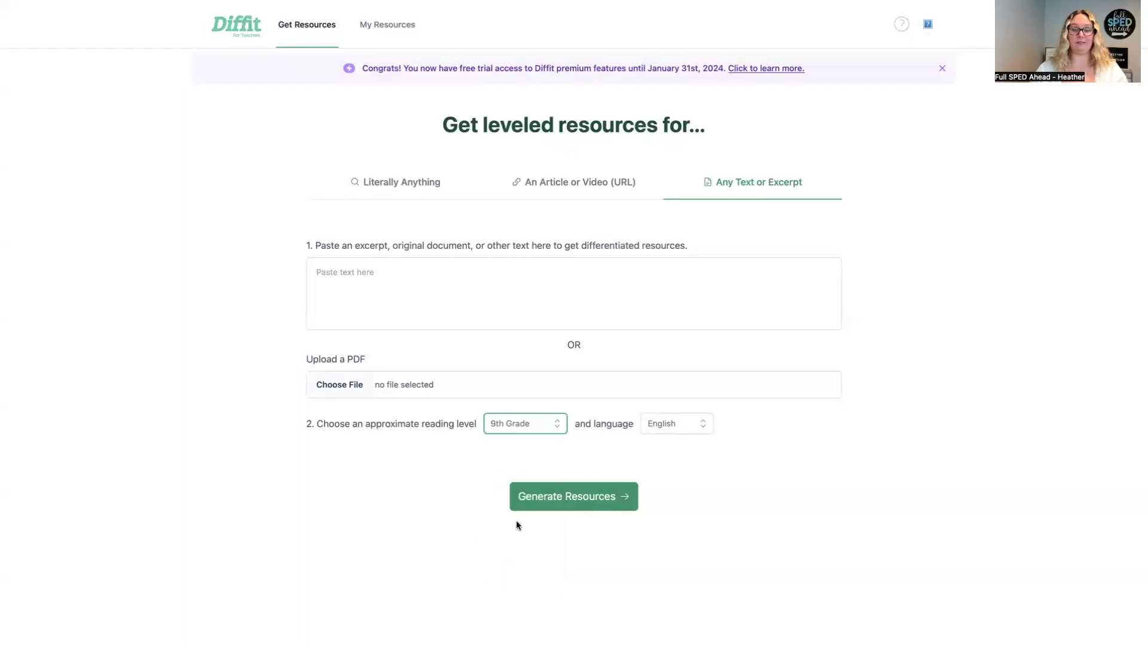
click(557, 428)
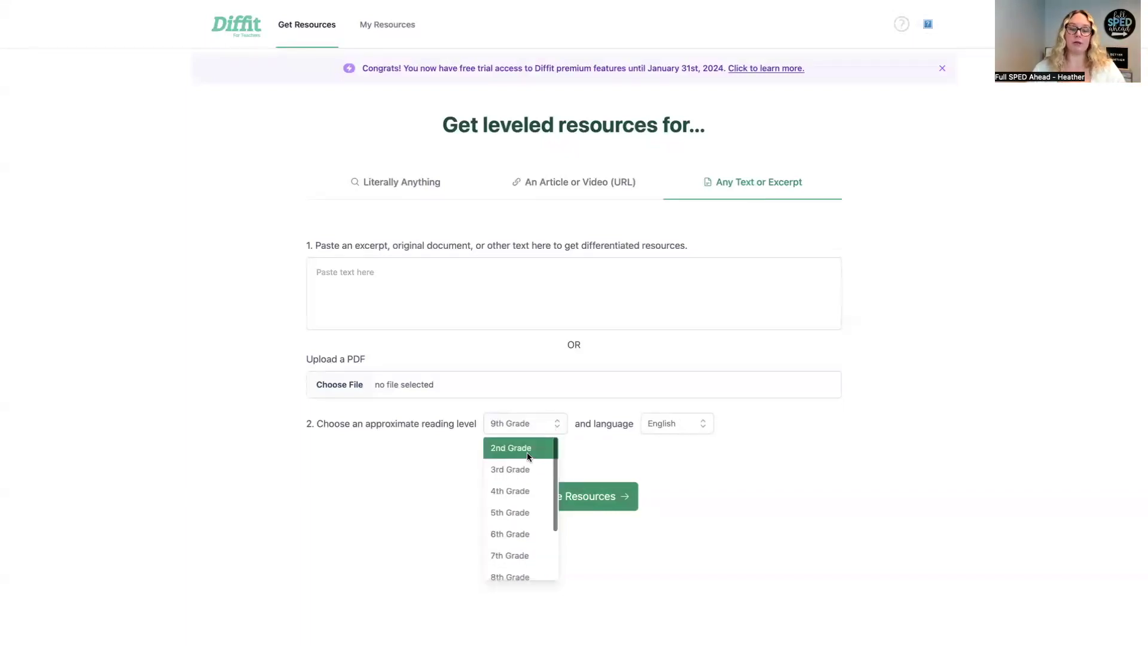
click(528, 457)
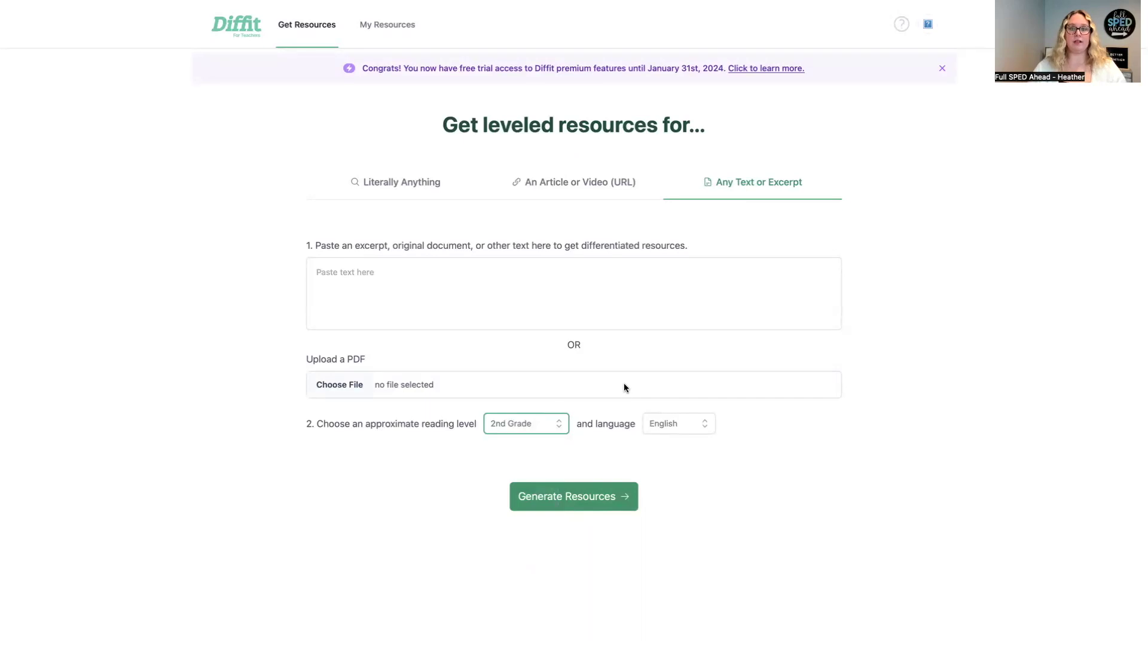
Step: Dismiss the free trial banner and return to generating resources from a topic, term or question
click(941, 69)
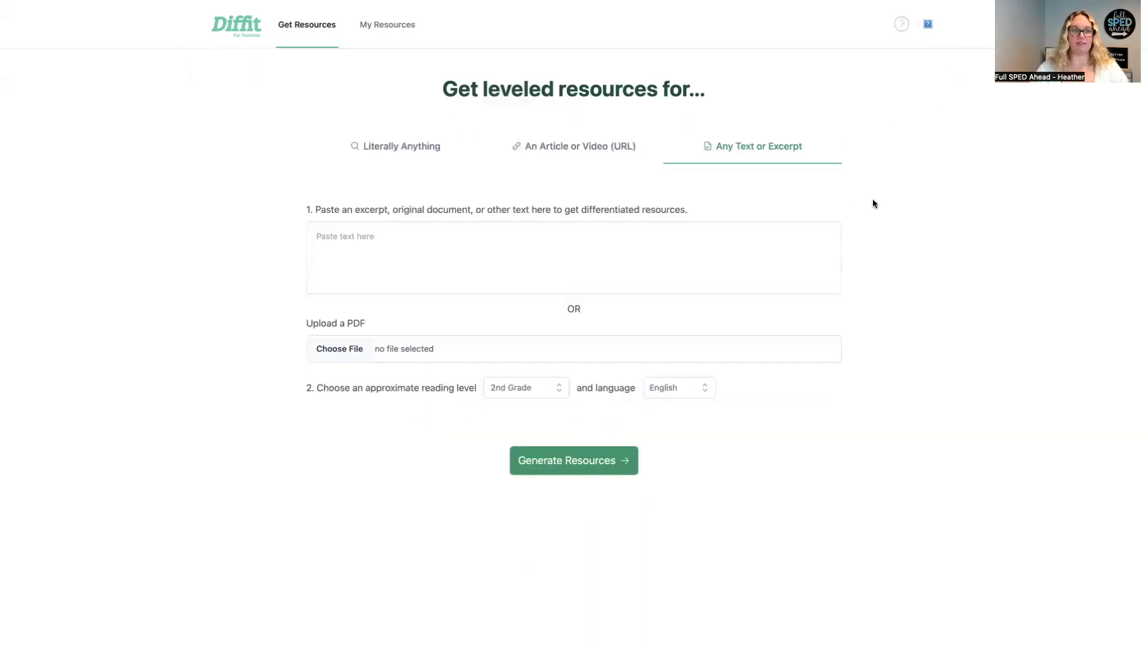
click(385, 146)
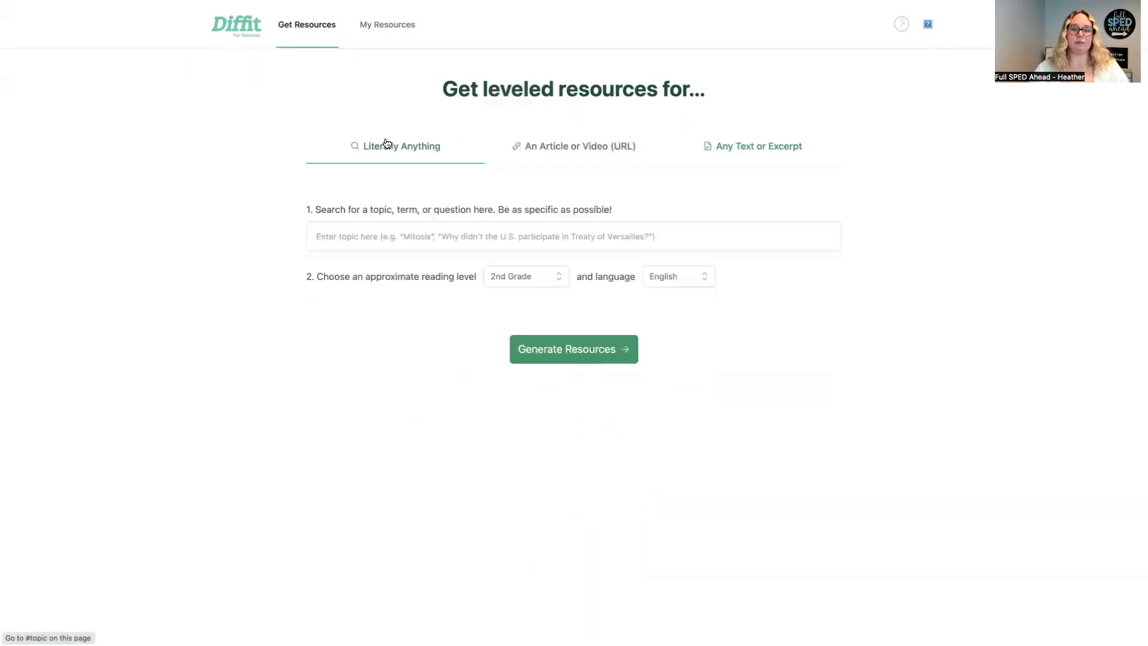